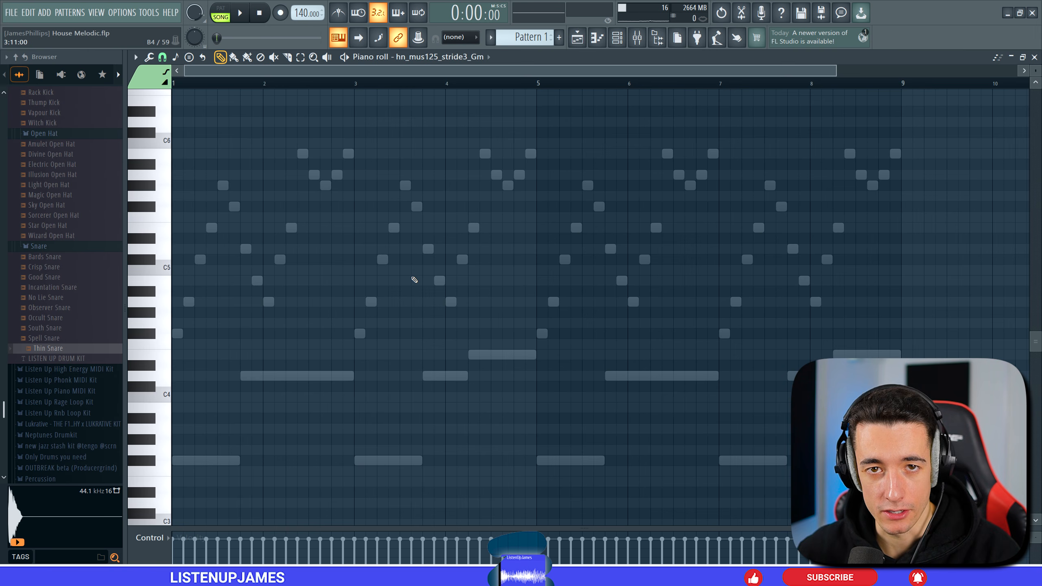
Search the generator plugins for "grainx" and add GrainX4 to the channel rack
{"action": "left_click", "coordinate": [620, 45]}
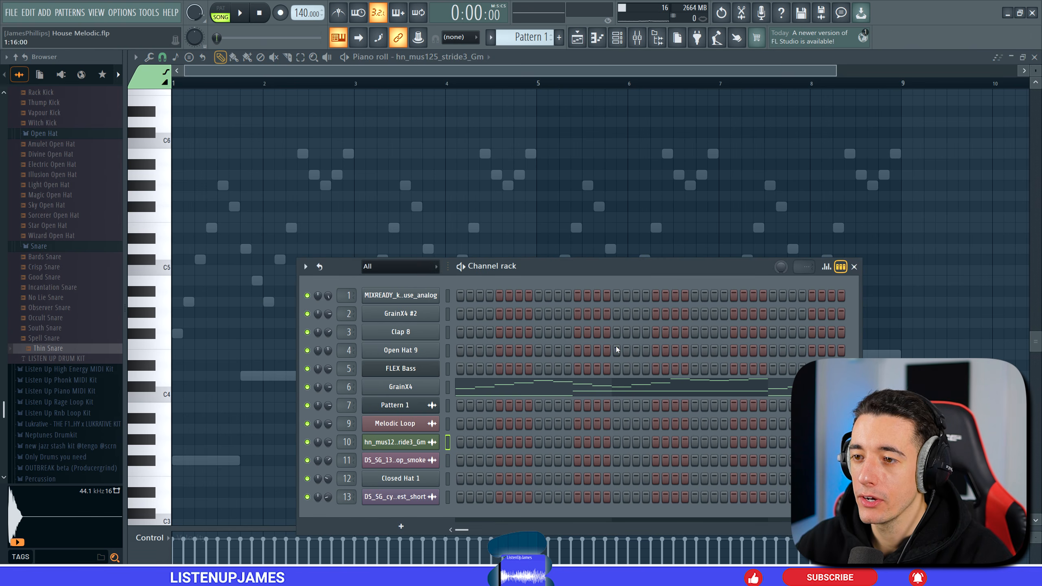
{"action": "left_click_drag", "start_coordinate": [578, 278], "coordinate": [575, 216]}
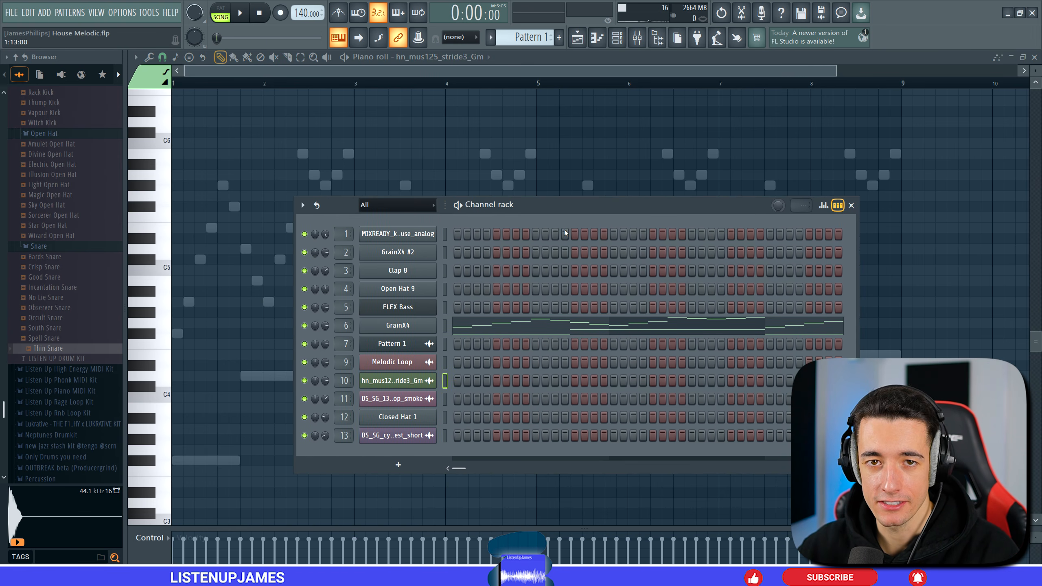
{"action": "left_click", "coordinate": [399, 465]}
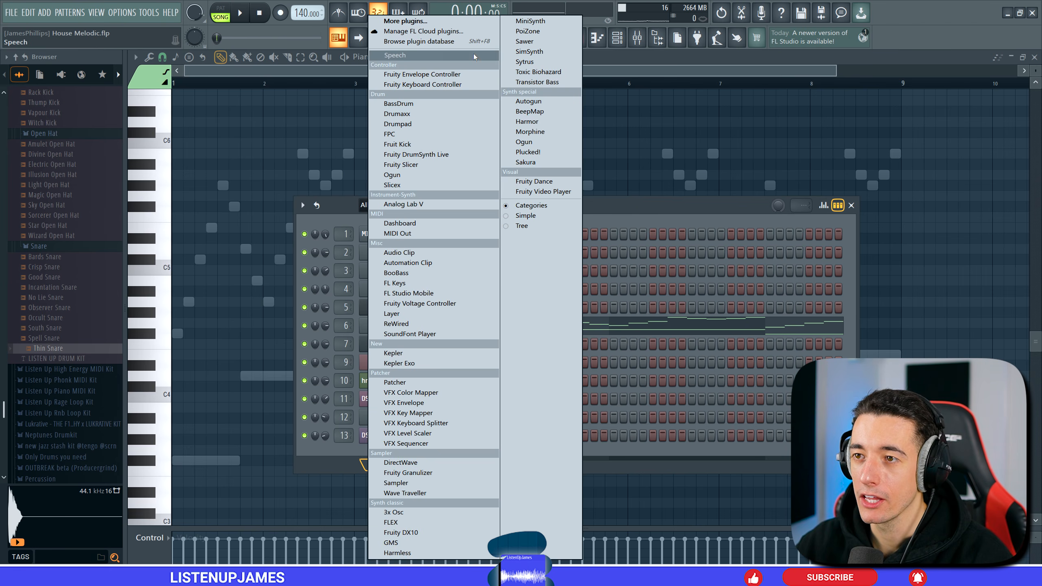
{"action": "left_click", "coordinate": [422, 21]}
{"action": "type", "text": "grainx"}
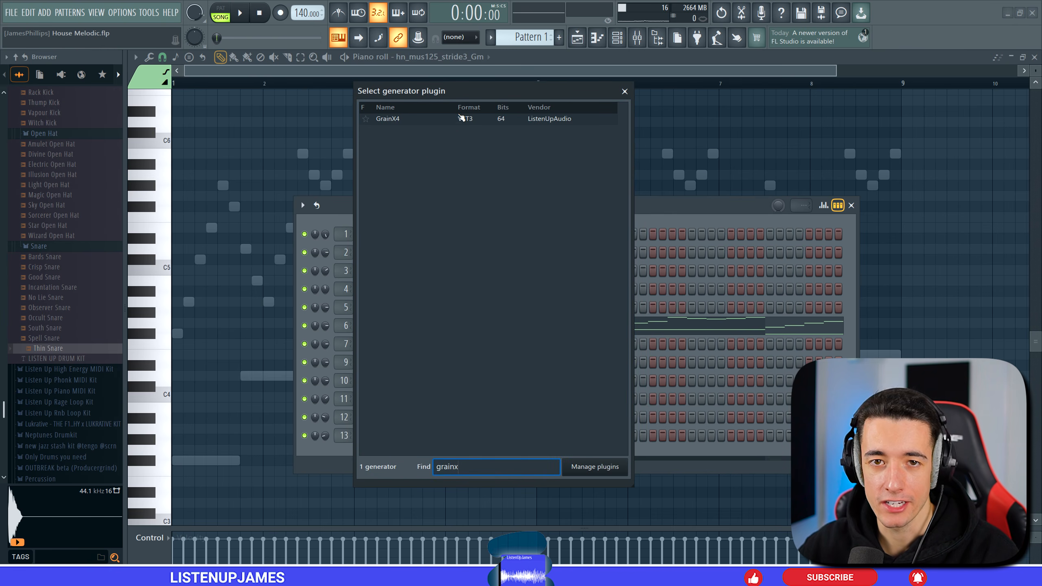
{"action": "double_click", "coordinate": [461, 118]}
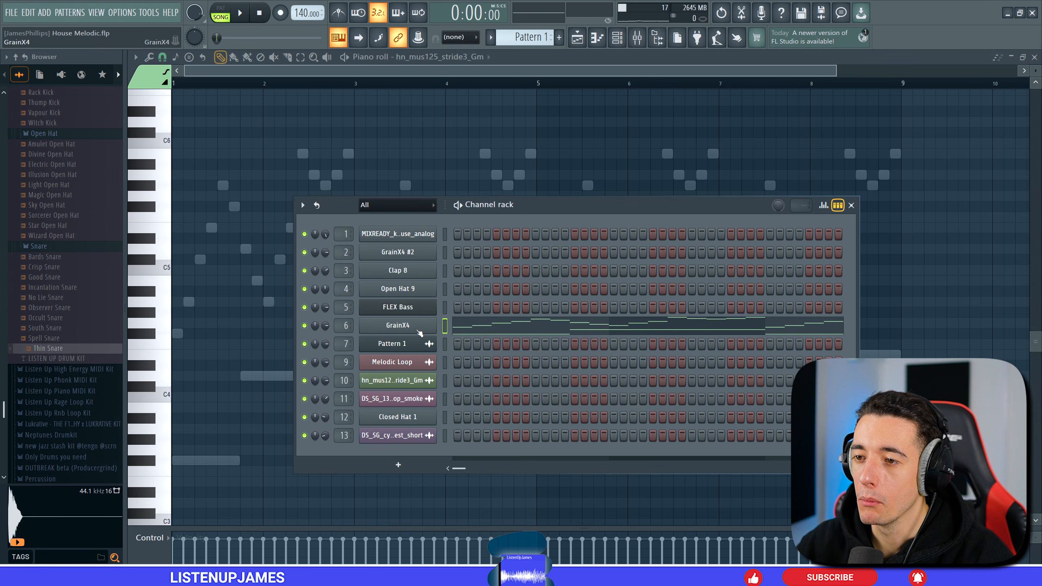
Open the existing GrainX4 channel's notes in the piano roll and set scale highlighting to F# Minor Natural (Aeolian)
{"action": "right_click", "coordinate": [419, 330]}
{"action": "left_click", "coordinate": [466, 324]}
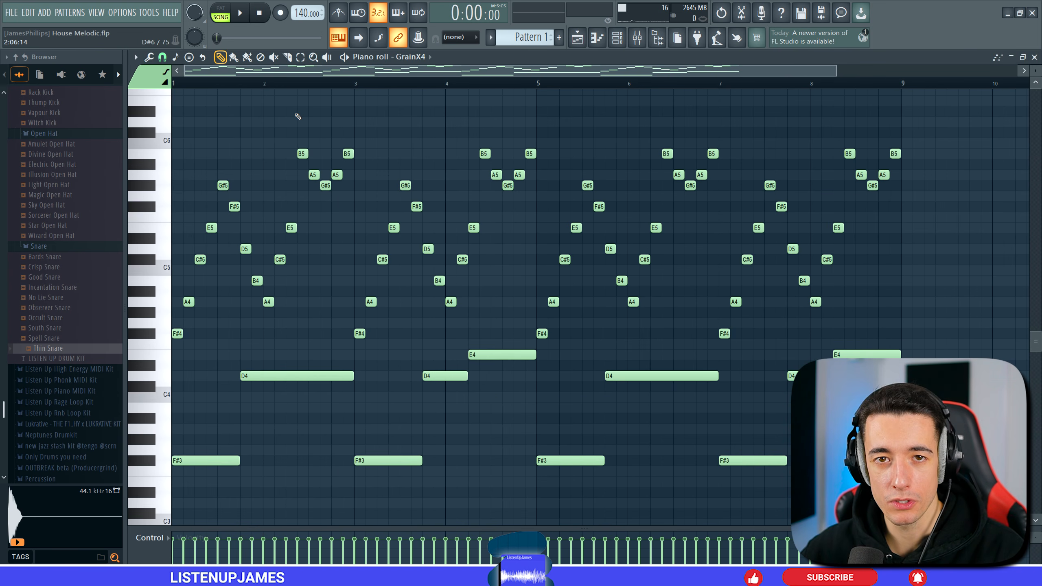
{"action": "left_click", "coordinate": [135, 57]}
{"action": "mouse_move", "coordinate": [179, 115]}
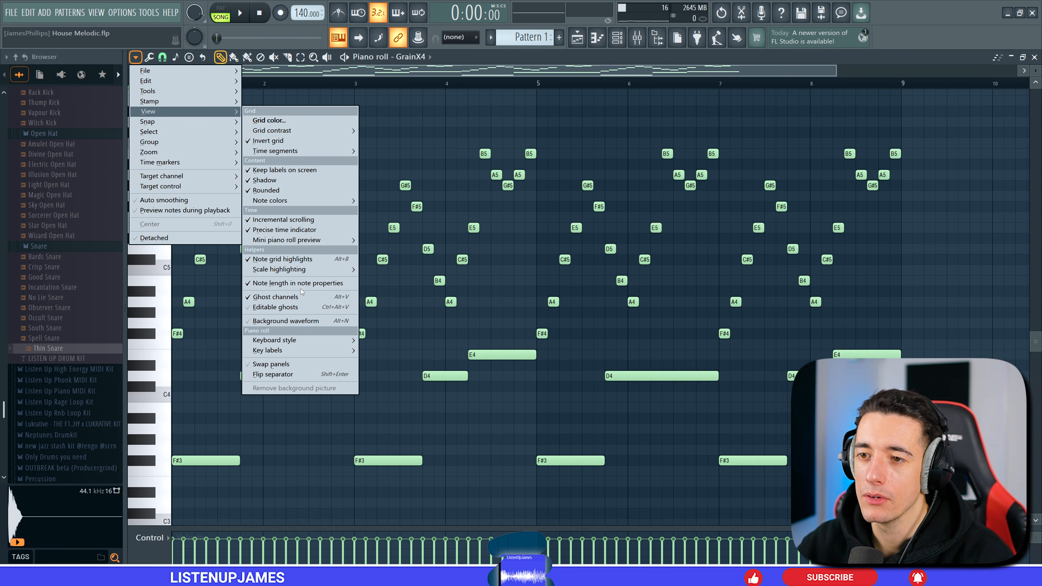
{"action": "mouse_move", "coordinate": [304, 269]}
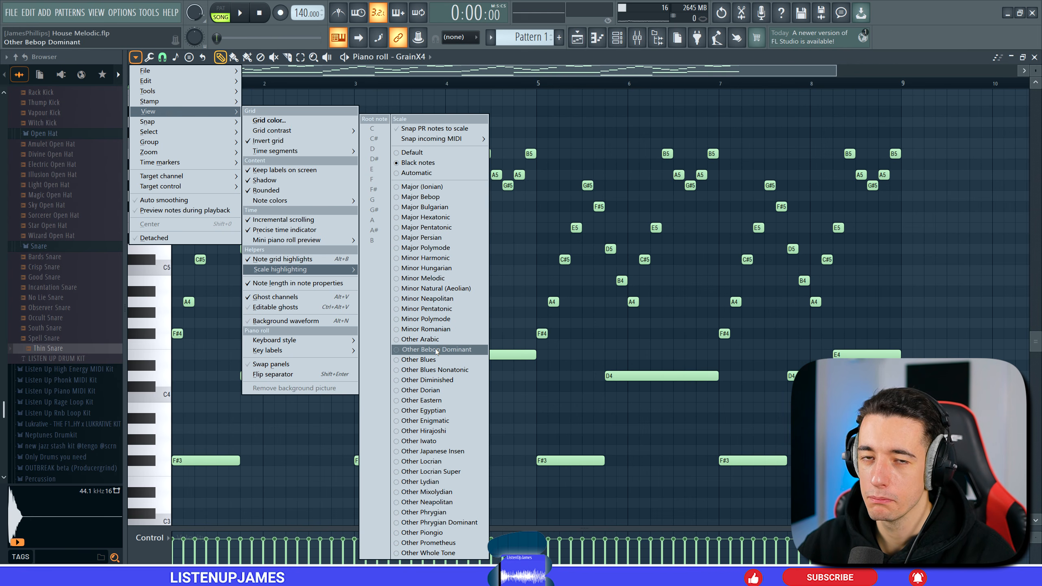
{"action": "left_click", "coordinate": [450, 290]}
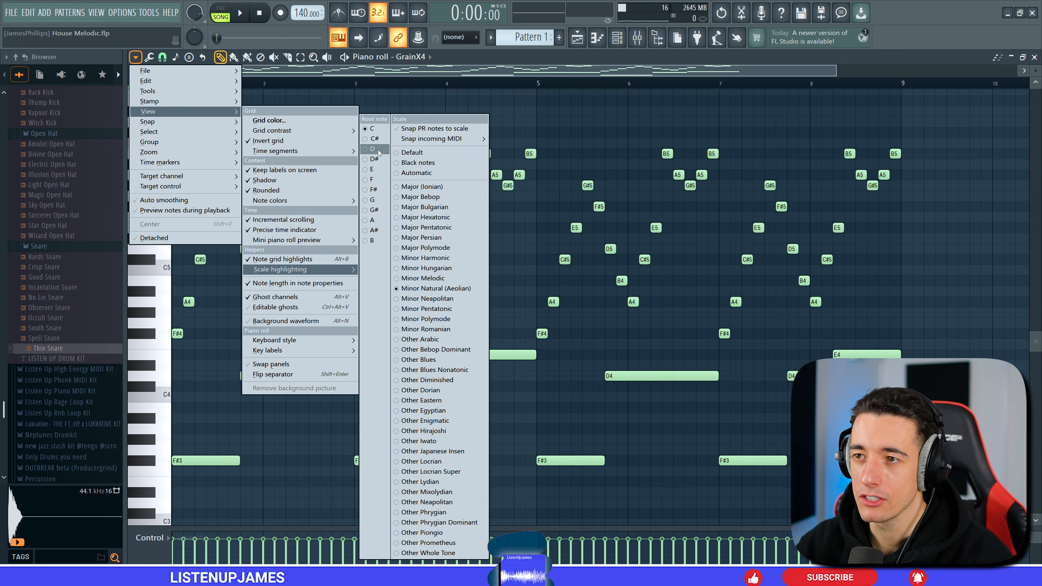
{"action": "left_click", "coordinate": [380, 190]}
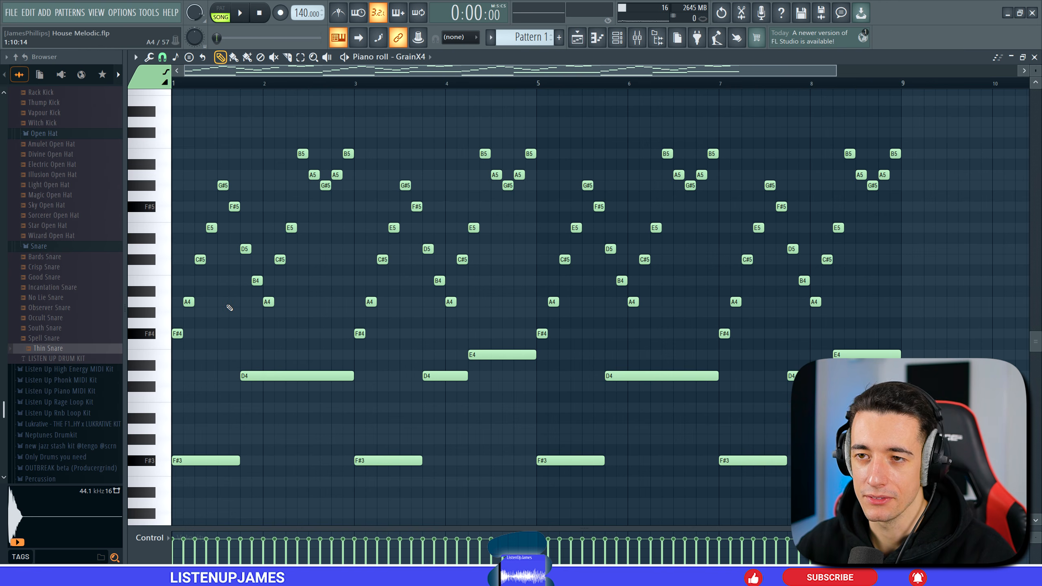
Switch to pattern playback mode and try duplicating the low bass notes of the first four bars
{"action": "key", "text": "l"}
{"action": "left_click", "coordinate": [221, 460]}
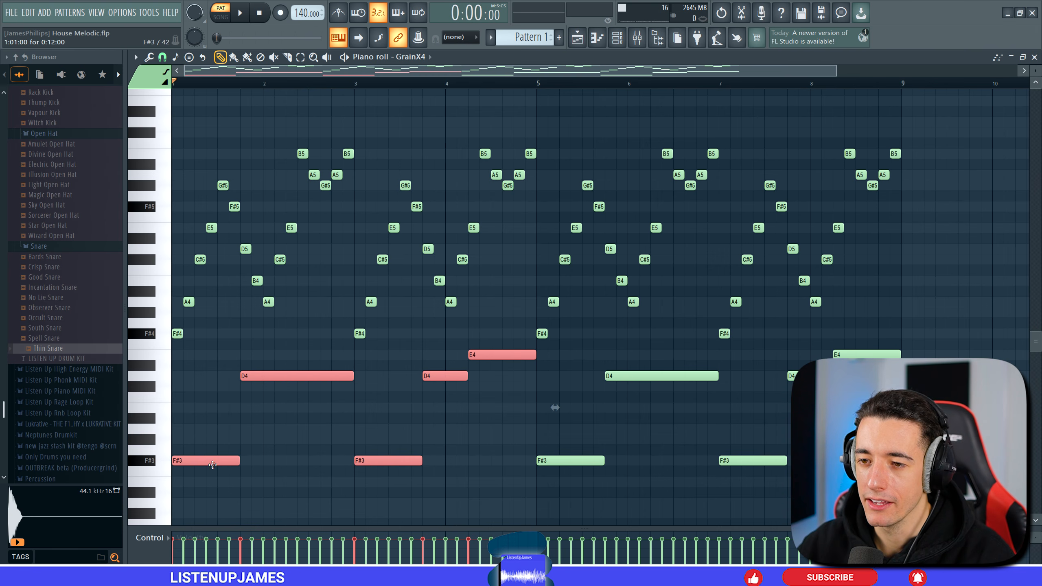
{"action": "key", "text": "ctrl+b"}
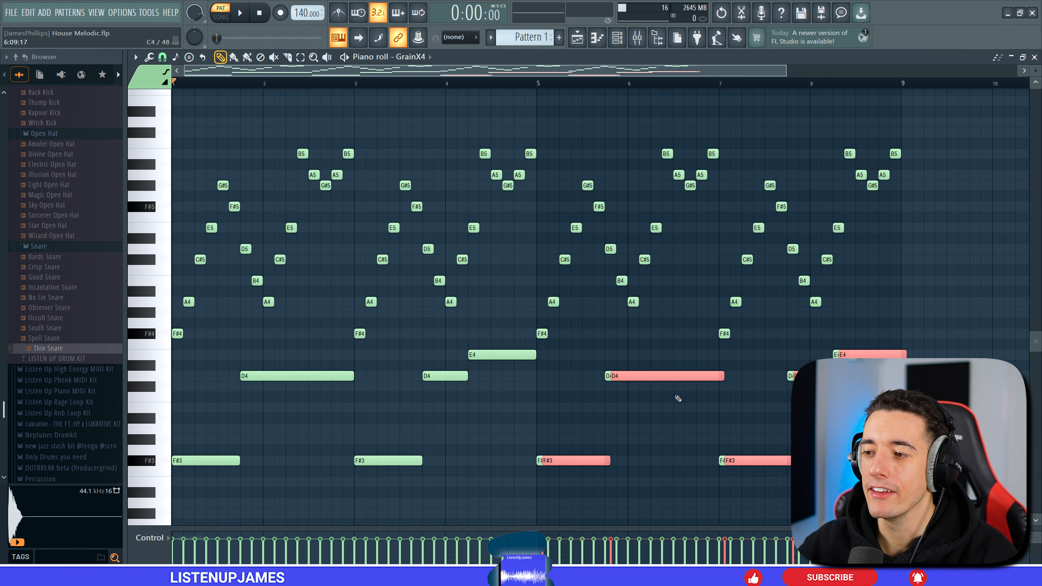
{"action": "key", "text": "ctrl+z"}
{"action": "left_click_drag", "start_coordinate": [178, 350], "coordinate": [526, 138]}
{"action": "left_click", "coordinate": [217, 304]}
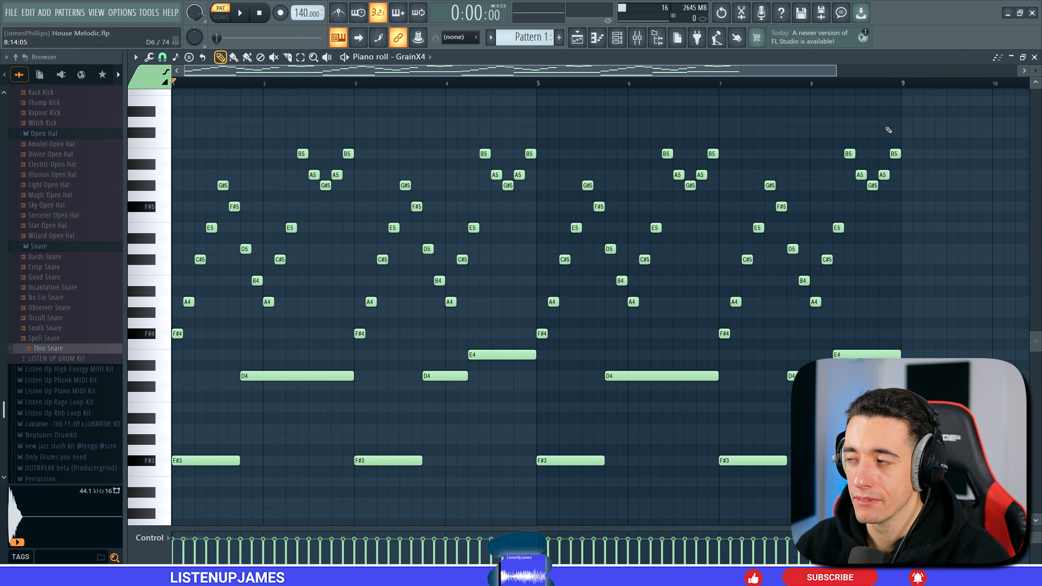
Listen to the GrainX4 pattern and inspect the Fruity Delay 3 effect on mixer insert 6
{"action": "key", "text": "space"}
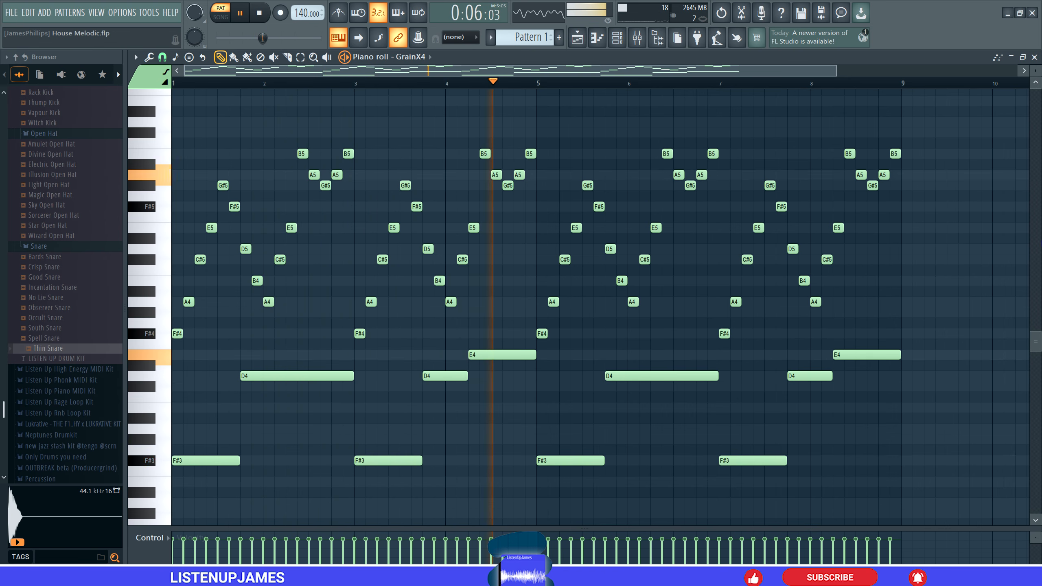
{"action": "key", "text": "space"}
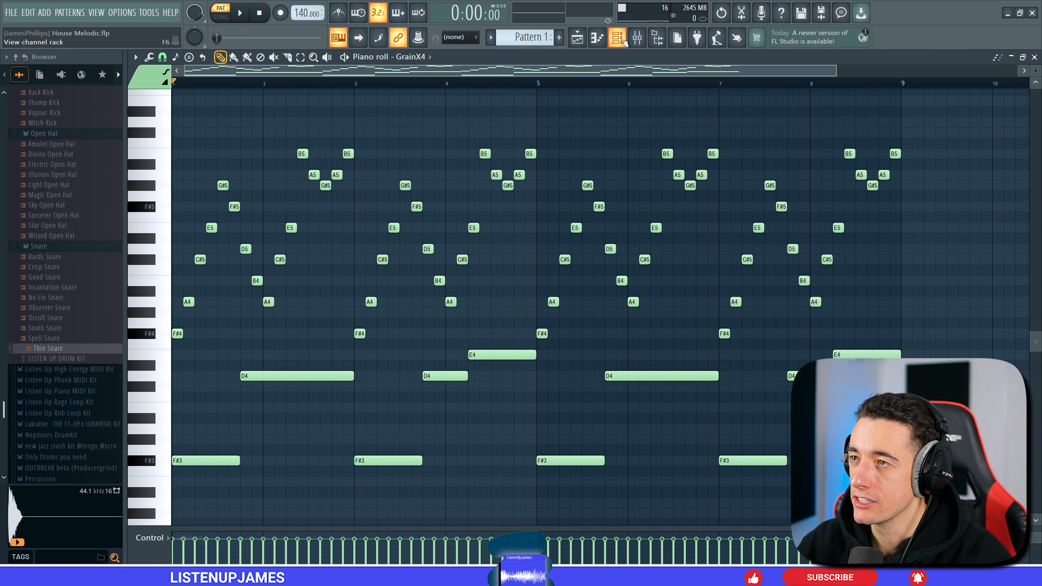
{"action": "left_click", "coordinate": [626, 37]}
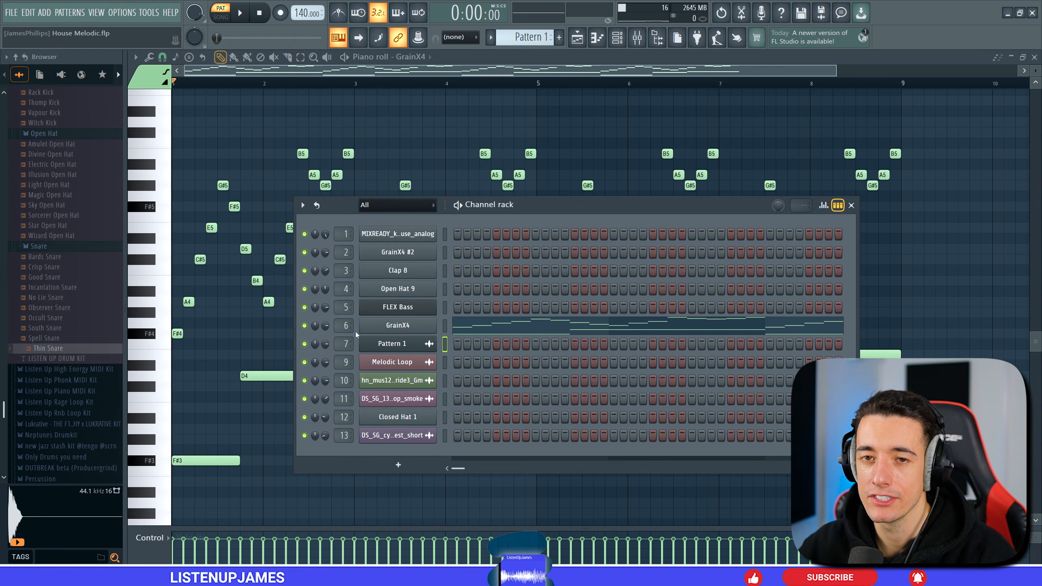
{"action": "left_click", "coordinate": [638, 38]}
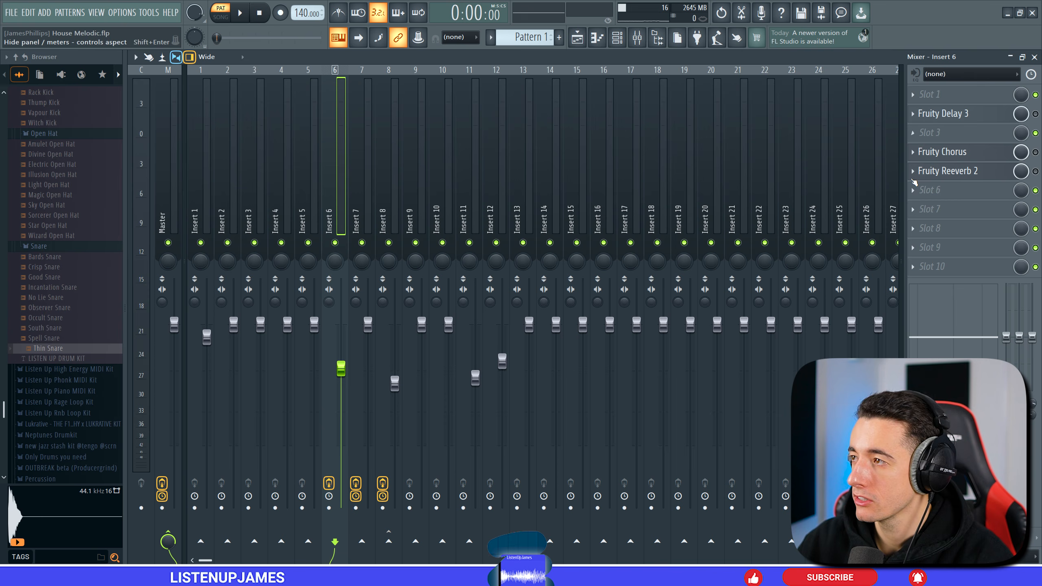
{"action": "left_click", "coordinate": [943, 113]}
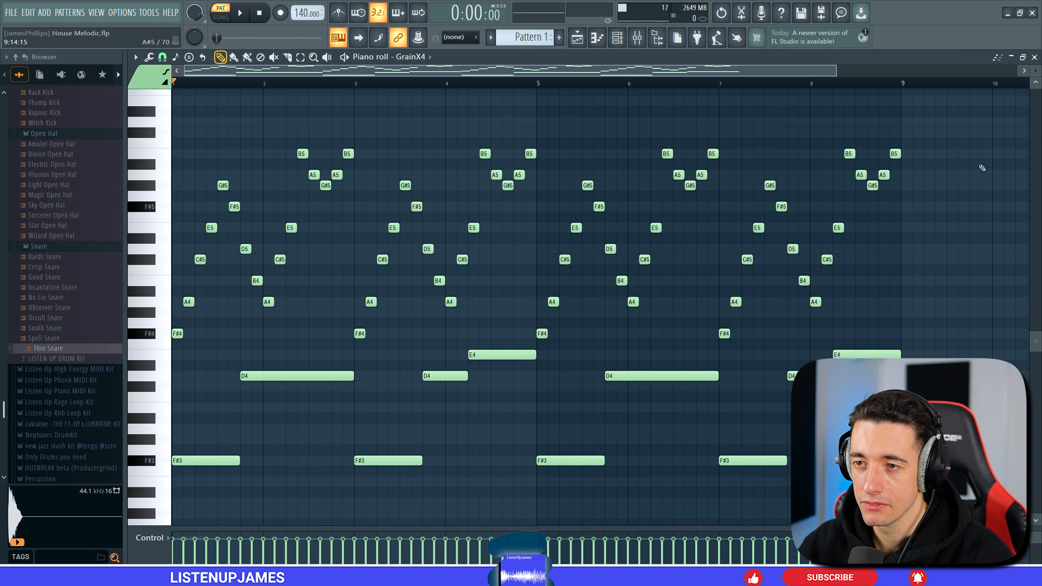
{"action": "key", "text": "space"}
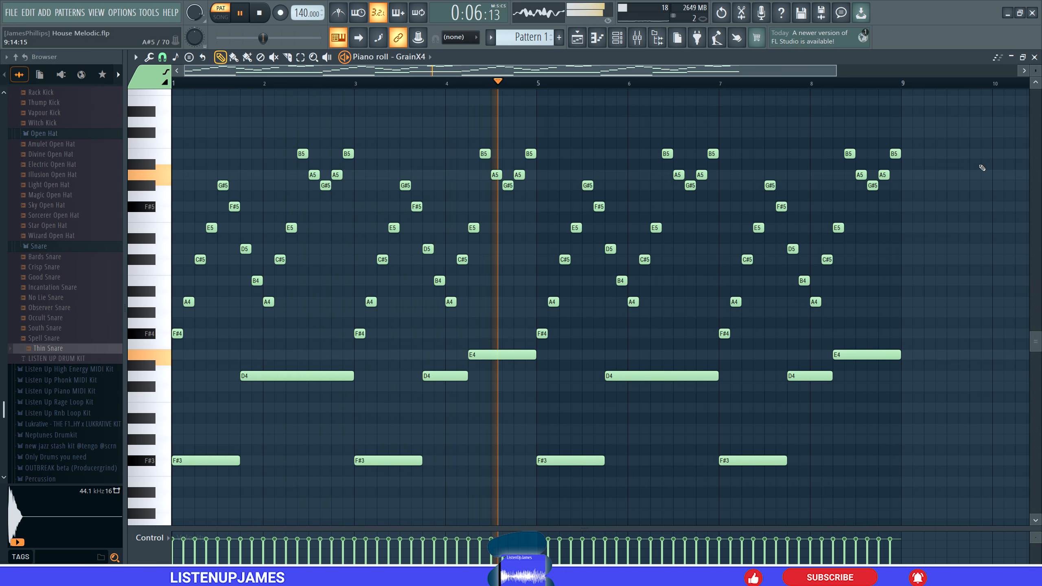
{"action": "key", "text": "space"}
Open the WAV render settings for Pattern 1 and close them without rendering
{"action": "left_click", "coordinate": [538, 39]}
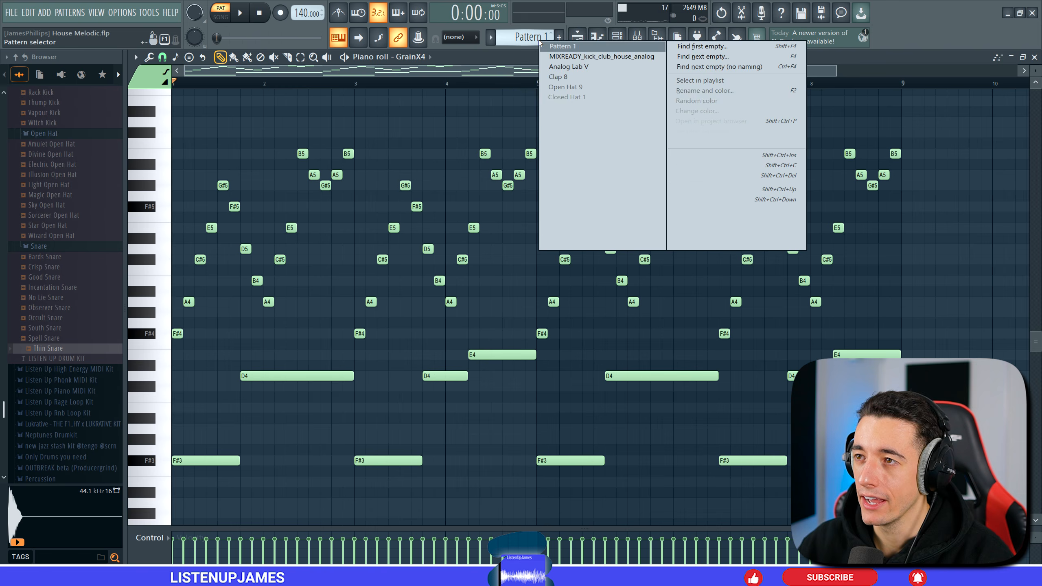
{"action": "left_click", "coordinate": [693, 235]}
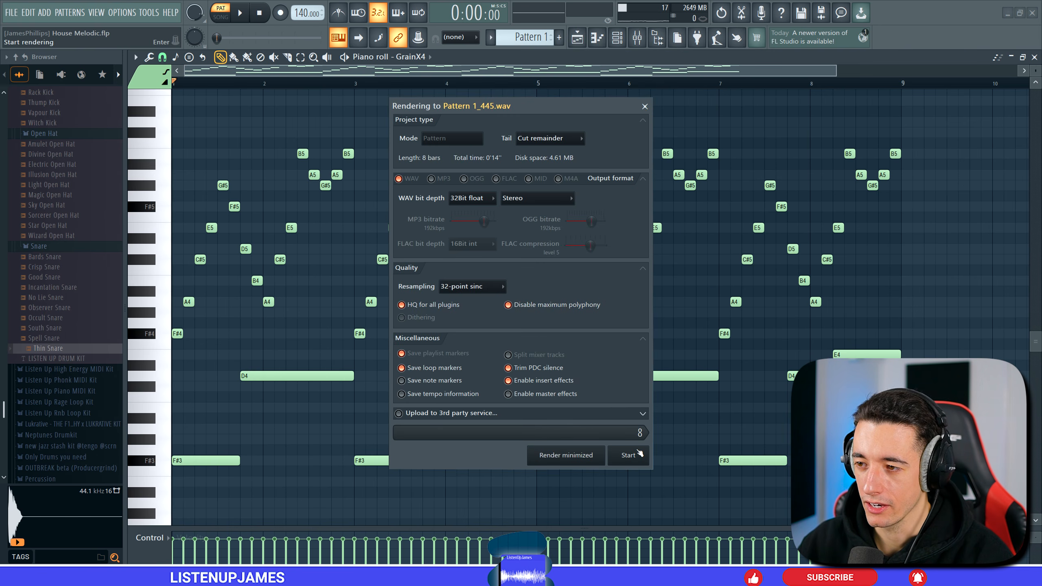
{"action": "key", "text": "Escape"}
Open the Pattern 1 audio clip's settings from the playlist to examine its pitch shift
{"action": "left_click", "coordinate": [577, 38]}
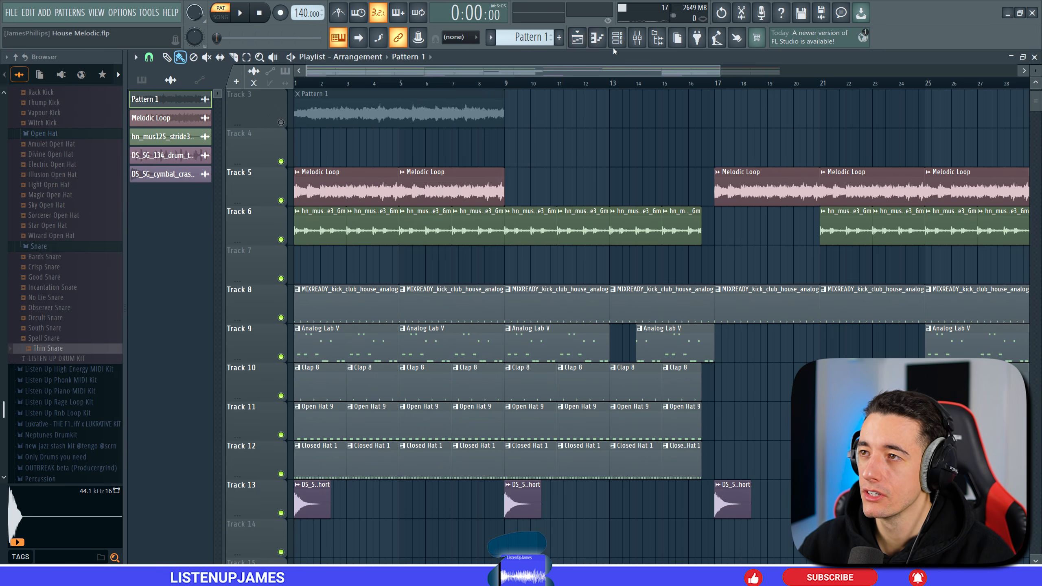
{"action": "scroll", "coordinate": [418, 190], "scroll_direction": "up", "scroll_amount": 2}
{"action": "double_click", "coordinate": [417, 190]}
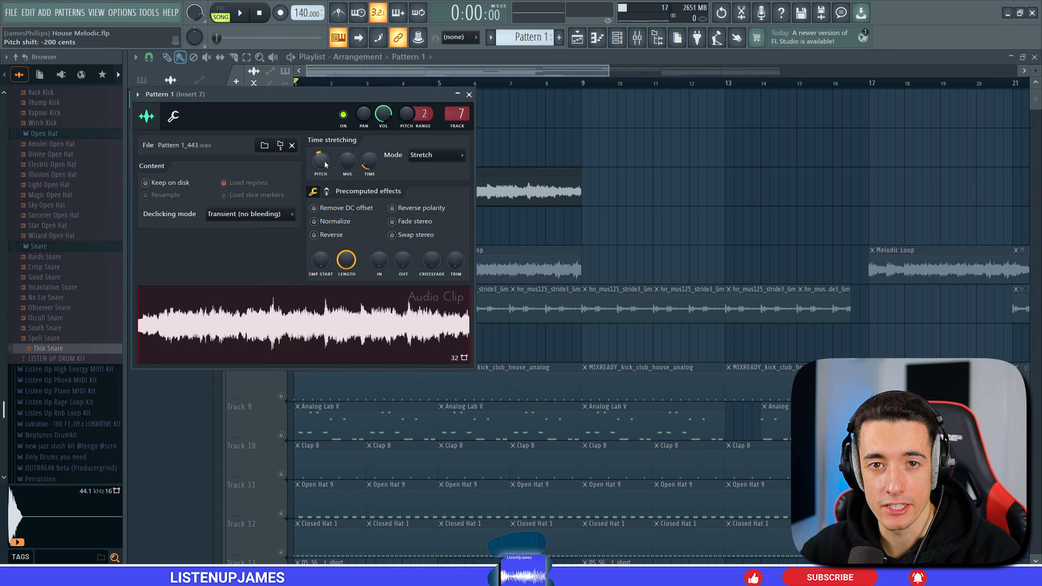
Open Gross Beat on the Pattern 1 clip's mixer insert 7 and choose the X2 Speed time preset
{"action": "key", "text": "F6"}
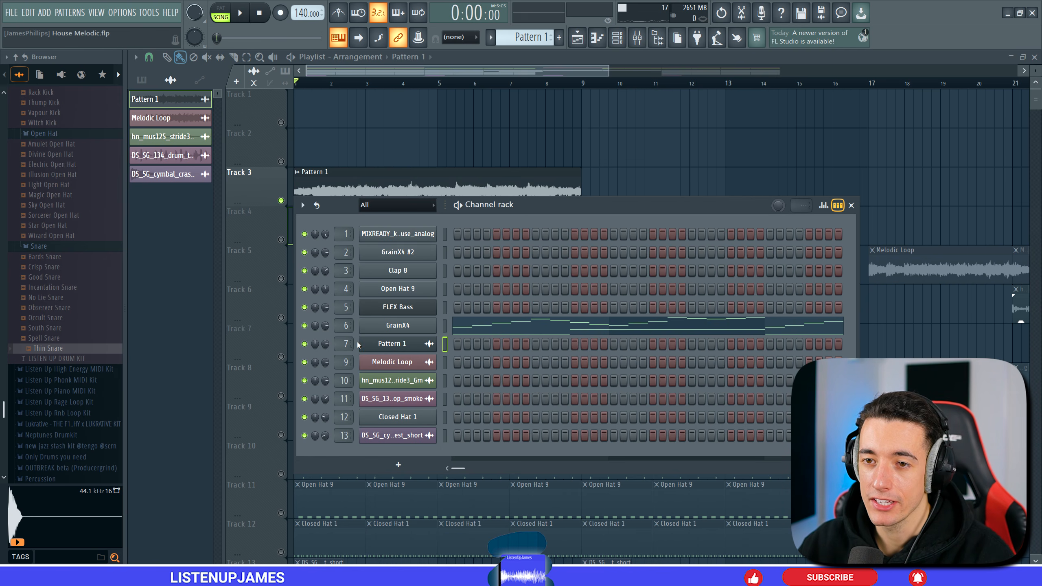
{"action": "double_click", "coordinate": [349, 344]}
{"action": "left_click", "coordinate": [960, 137]}
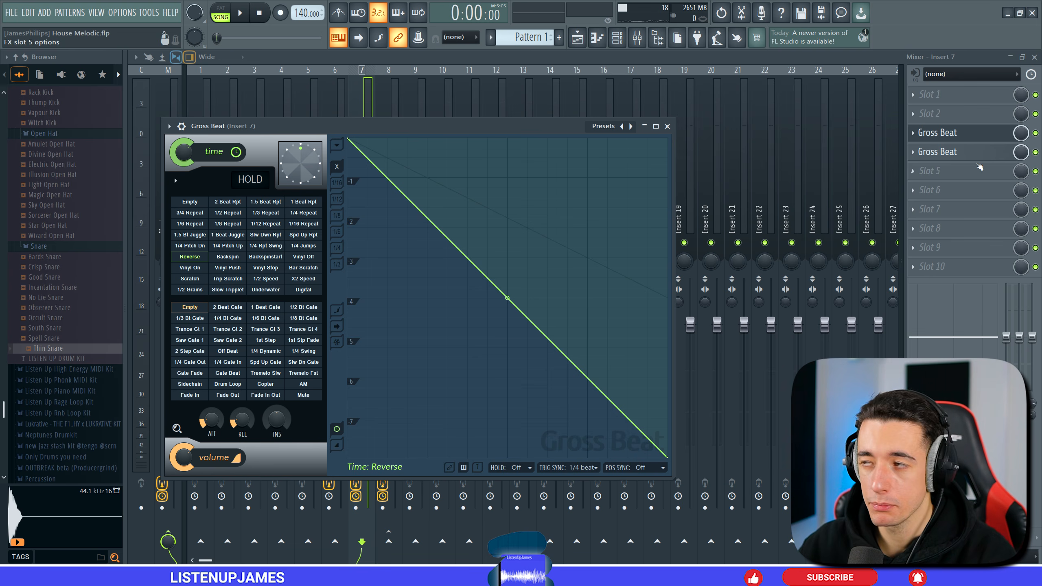
{"action": "left_click", "coordinate": [303, 278]}
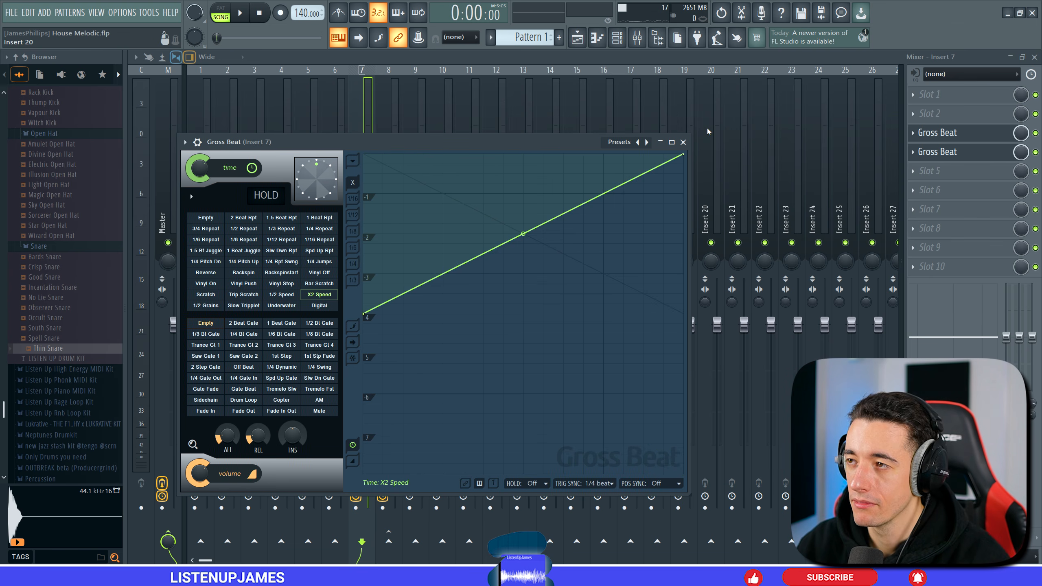
Return to the playlist and play the Pattern 1 audio clip on Track 3
{"action": "key", "text": "F5"}
{"action": "key", "text": "space"}
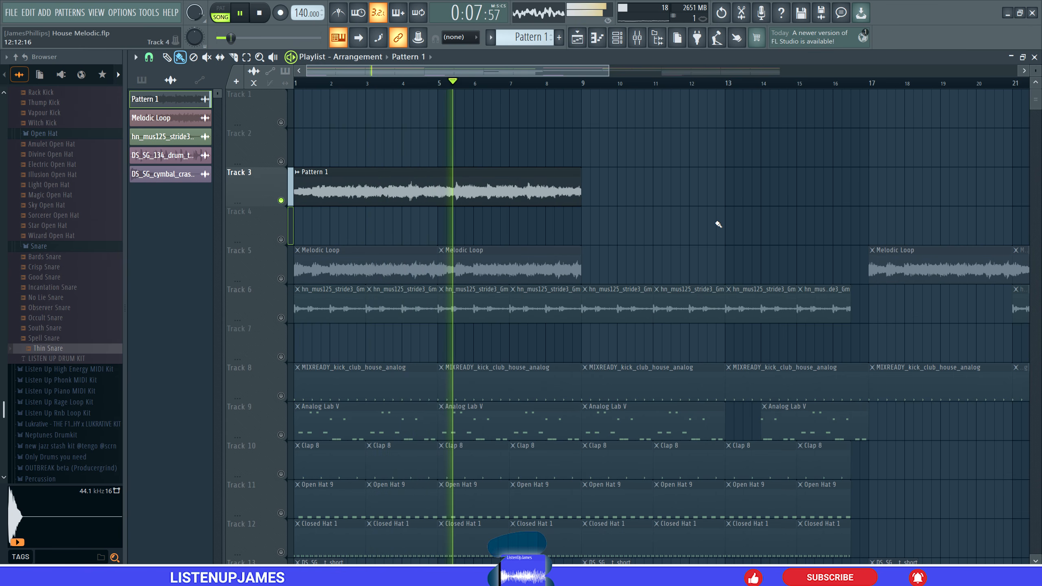
{"action": "key", "text": "space"}
Select bars 1 to 8 of the playlist and try to consolidate the selection from its start
{"action": "left_click", "coordinate": [584, 84]}
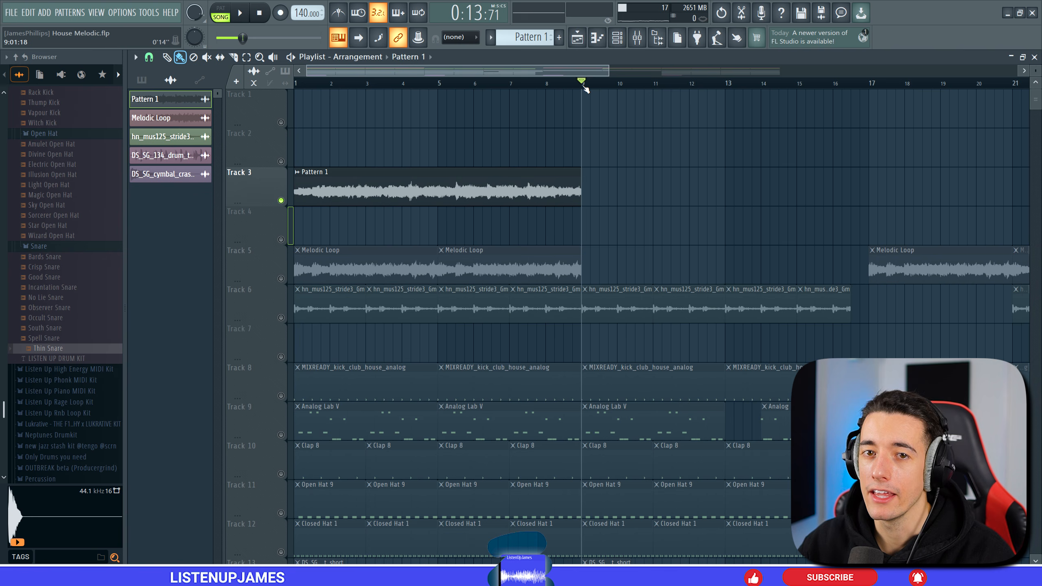
{"action": "left_click_drag", "start_coordinate": [584, 84], "coordinate": [295, 84]}
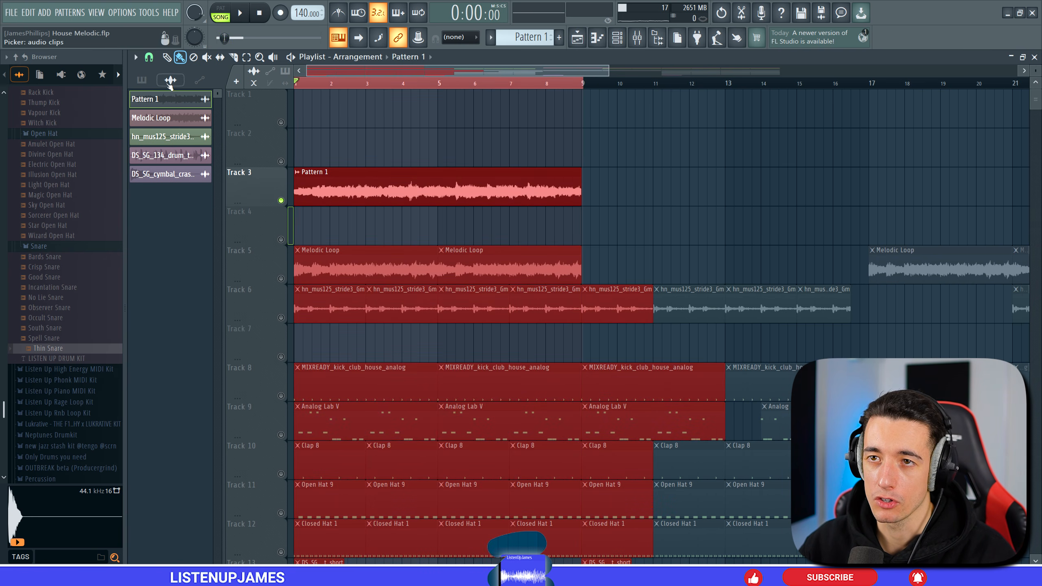
{"action": "left_click", "coordinate": [136, 57]}
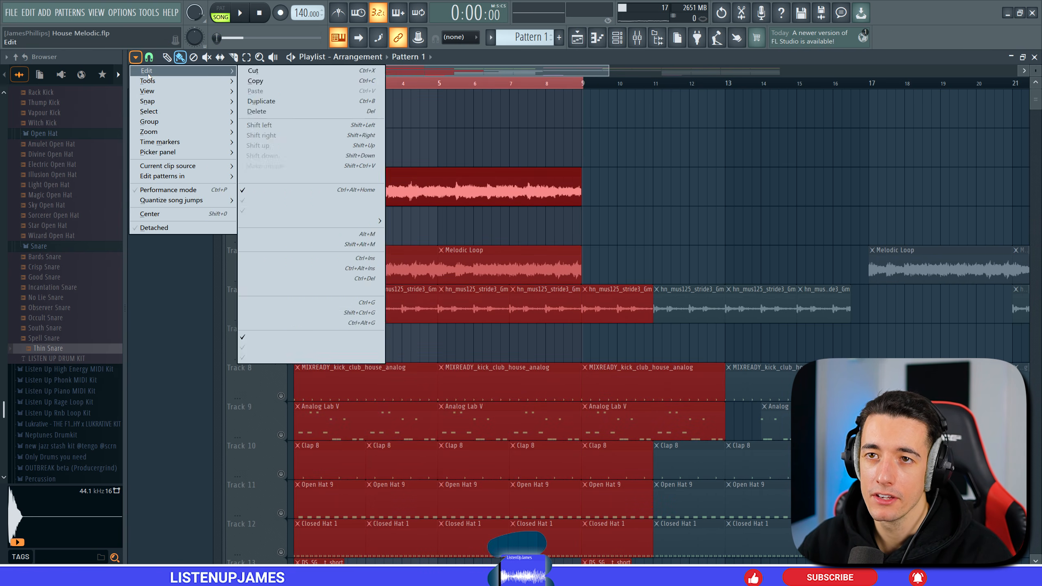
{"action": "mouse_move", "coordinate": [148, 81]}
{"action": "mouse_move", "coordinate": [292, 94]}
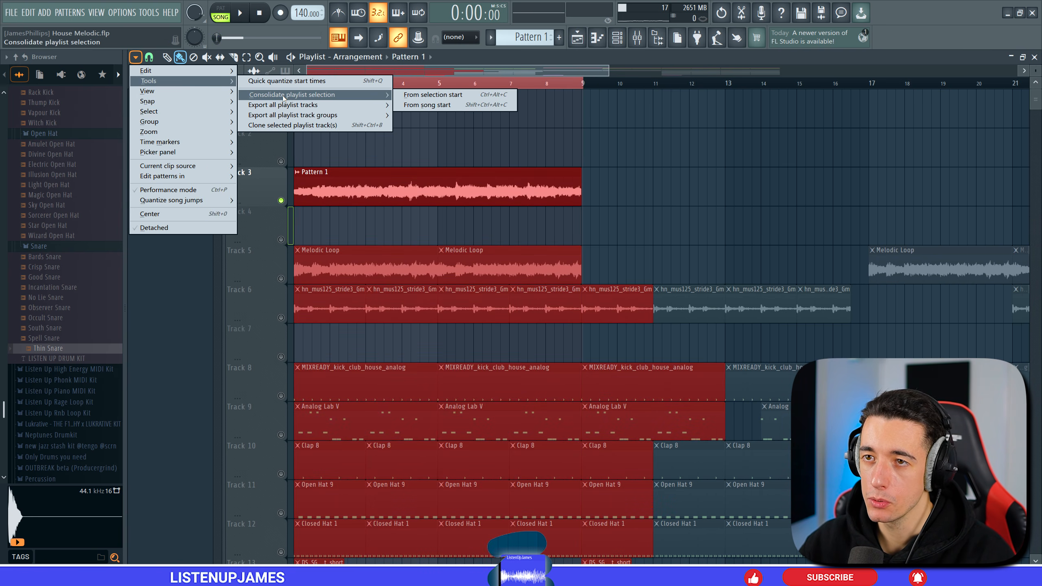
{"action": "left_click", "coordinate": [427, 94]}
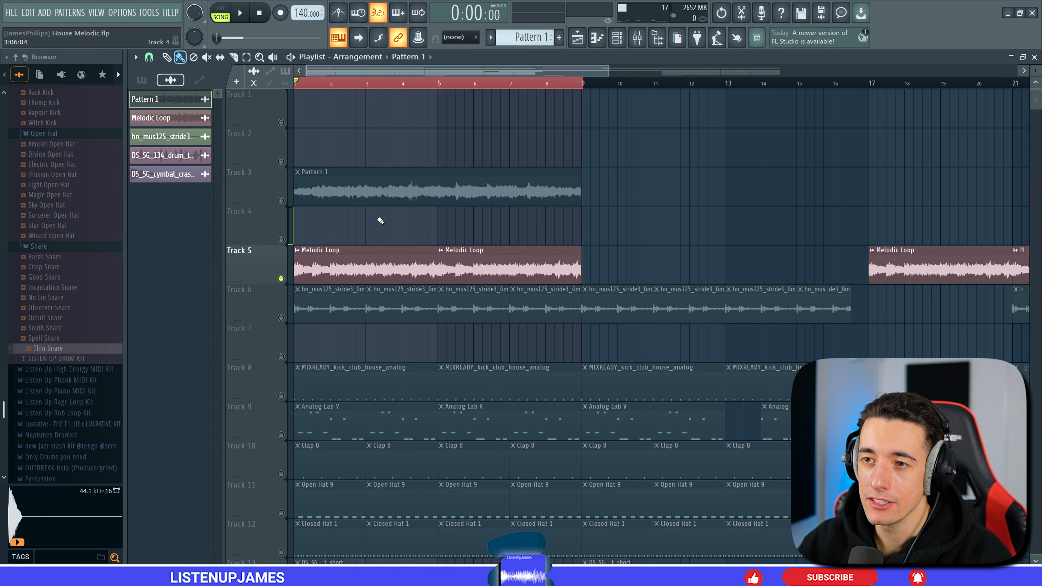
Check the pitch shift in the Melodic Loop clip's settings on Track 5 and play the loop
{"action": "double_click", "coordinate": [346, 260]}
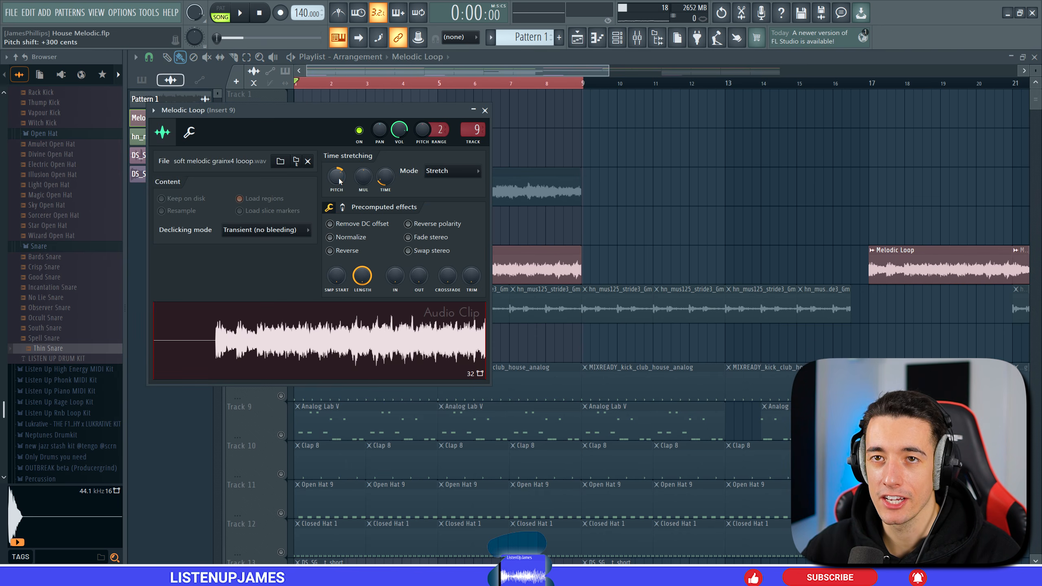
{"action": "left_click", "coordinate": [484, 110]}
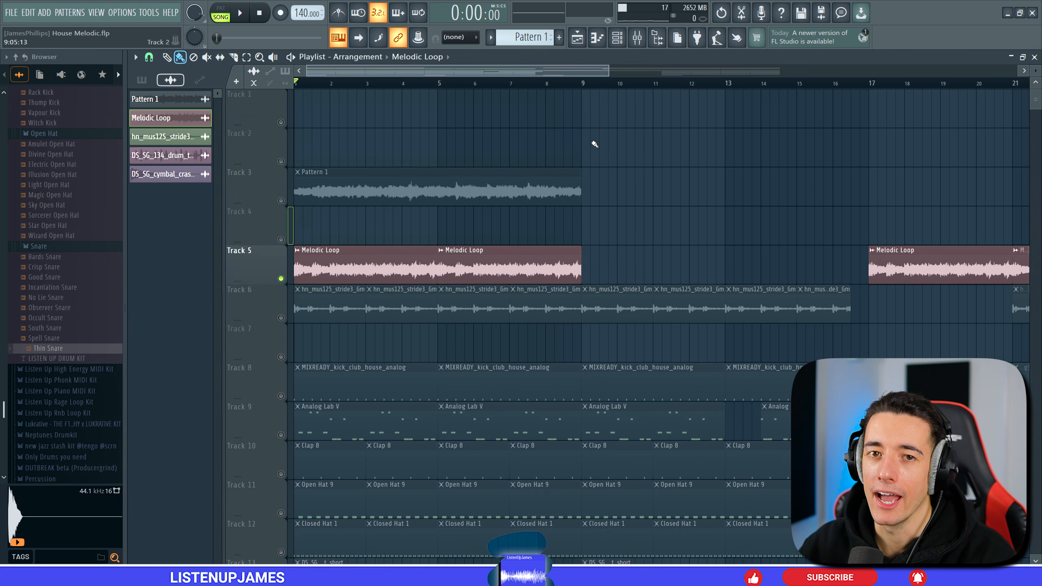
{"action": "key", "text": "space"}
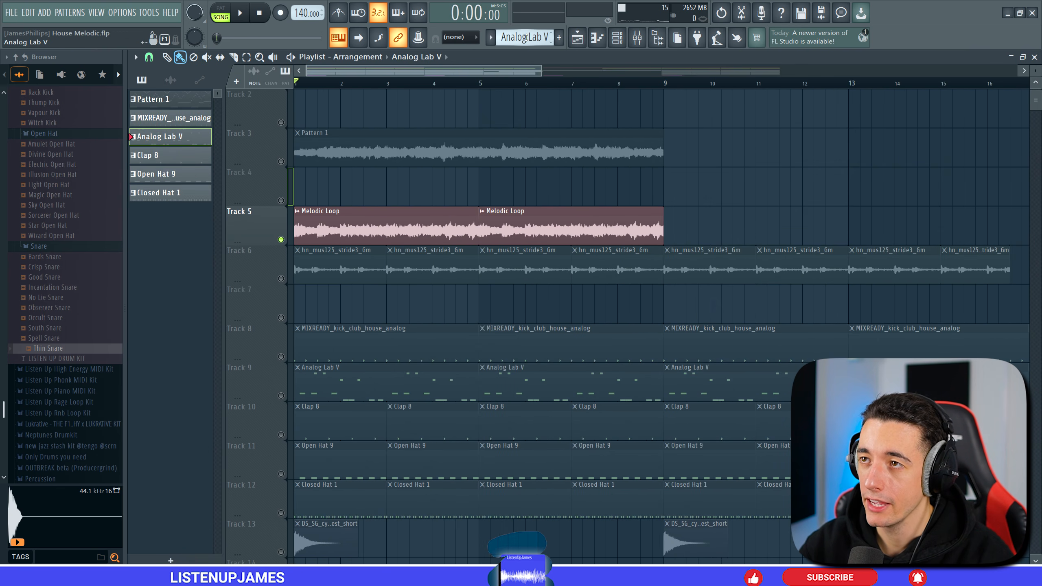
Open the GrainX4 #2 bass instrument from the channel rack and look at its Bounce Bass preset
{"action": "scroll", "coordinate": [526, 37], "scroll_direction": "up", "scroll_amount": 1}
{"action": "scroll", "coordinate": [526, 38], "scroll_direction": "down", "scroll_amount": 1}
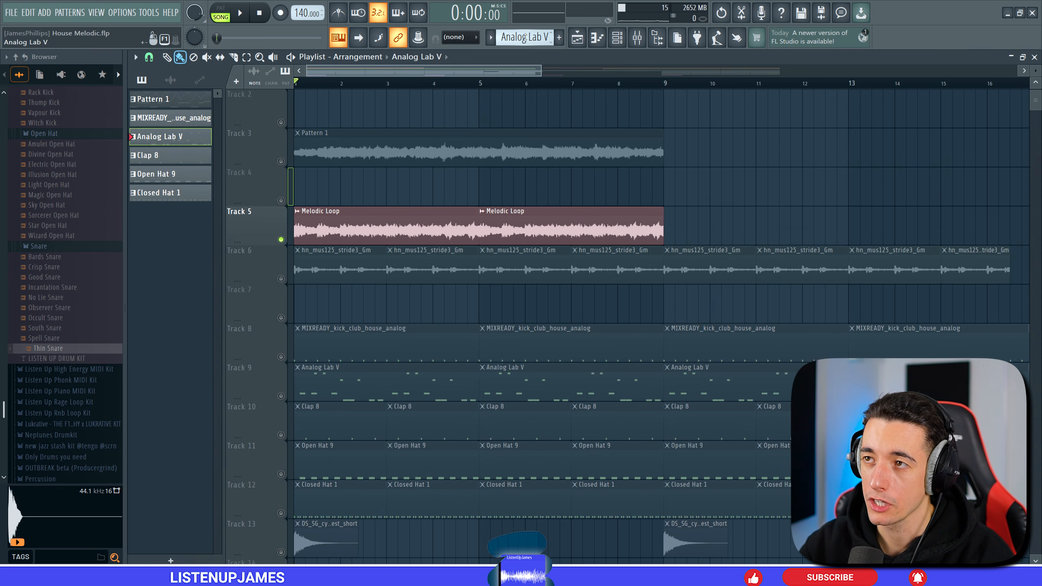
{"action": "left_click", "coordinate": [617, 37]}
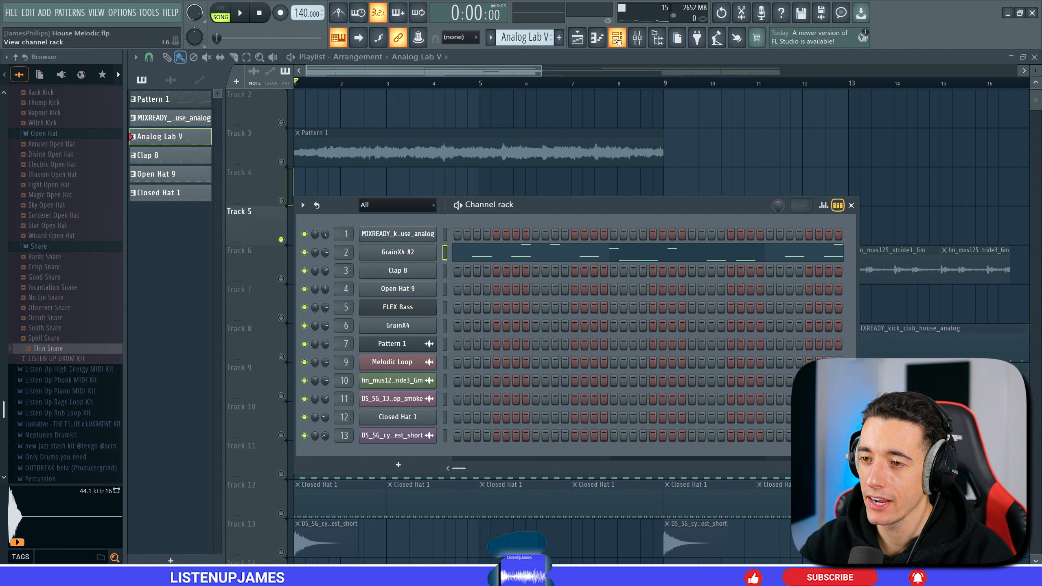
{"action": "left_click", "coordinate": [407, 254]}
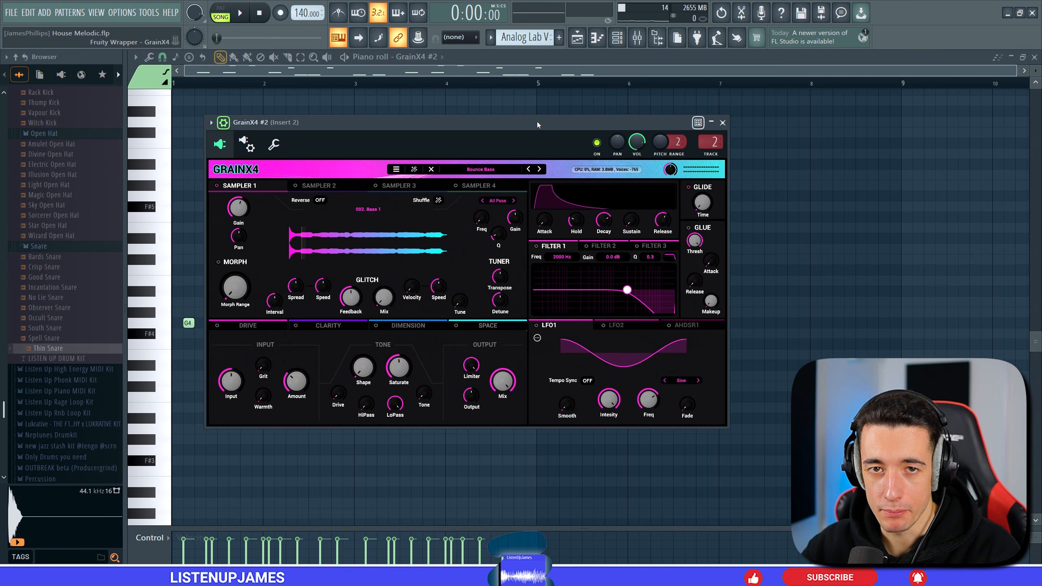
{"action": "left_click", "coordinate": [492, 169]}
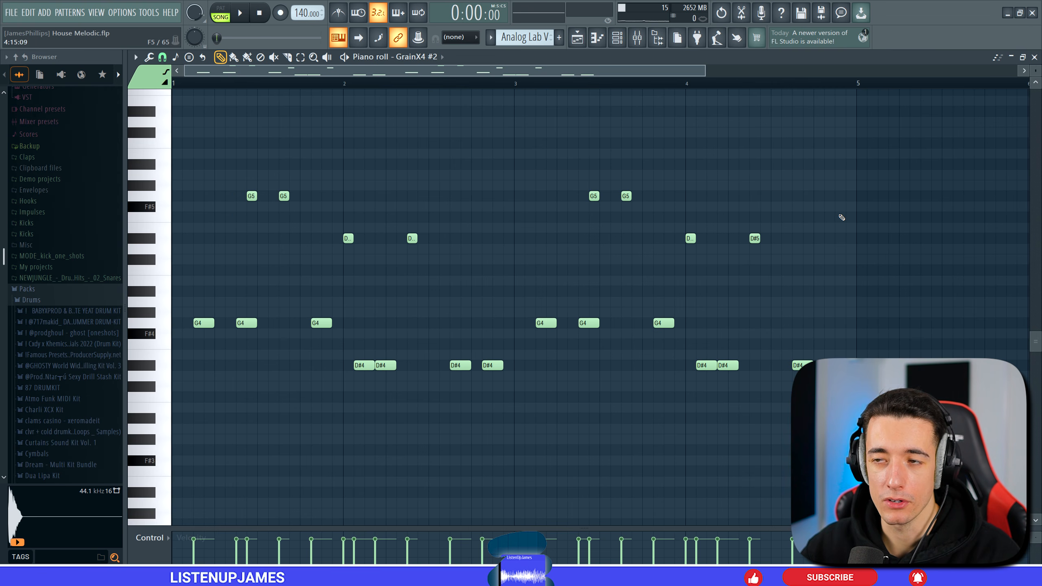
Set the root note of the bass piano roll's scale highlighting to G, keeping Minor Natural (Aeolian)
{"action": "key", "text": "l"}
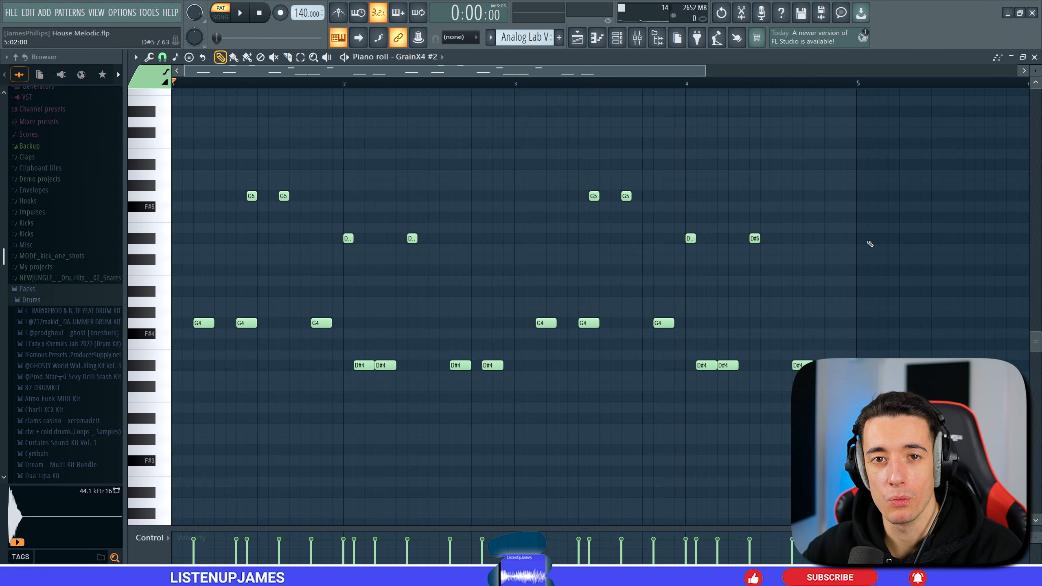
{"action": "left_click", "coordinate": [136, 57]}
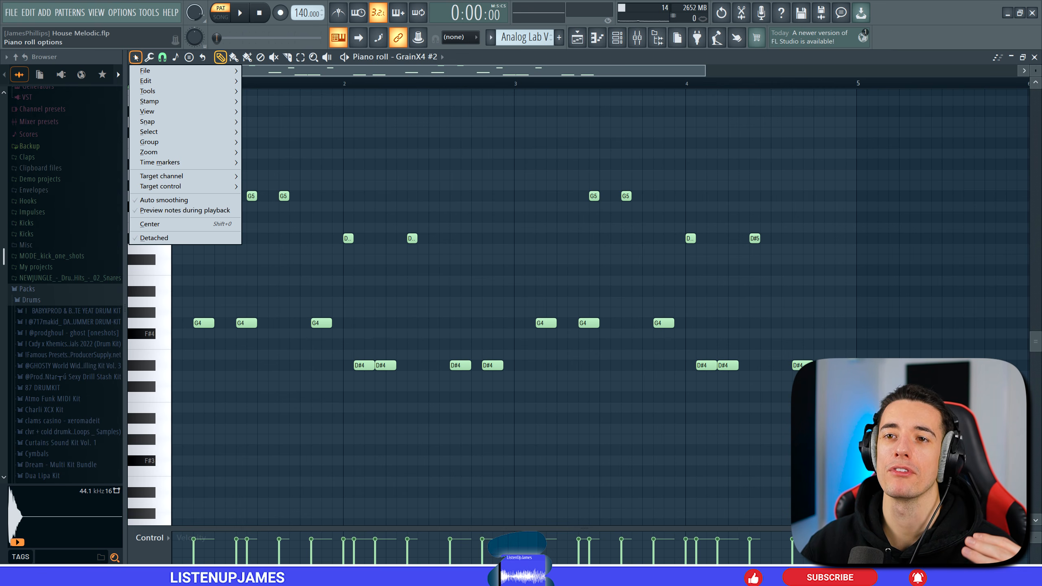
{"action": "mouse_move", "coordinate": [164, 111]}
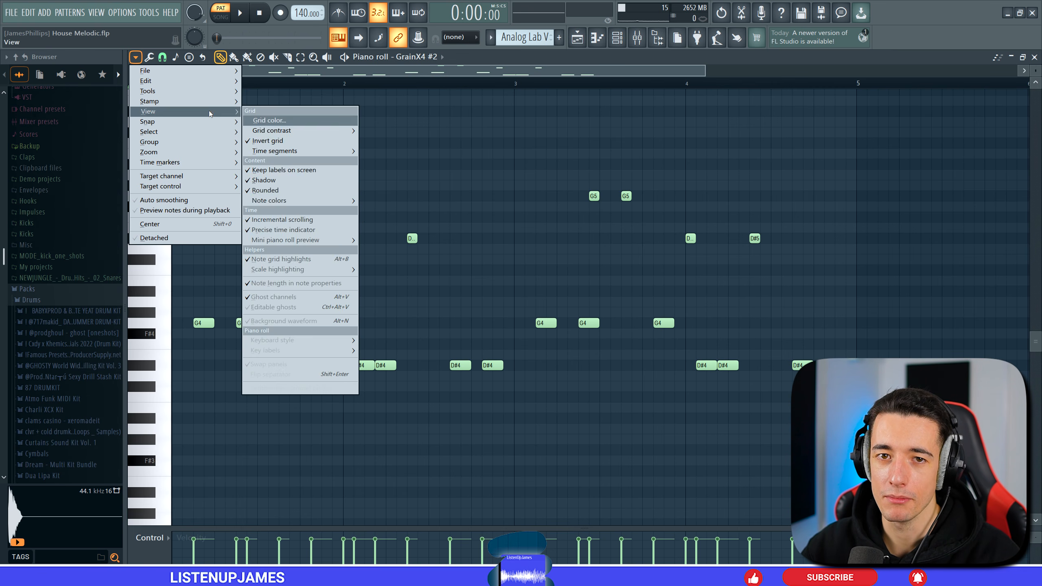
{"action": "mouse_move", "coordinate": [333, 273]}
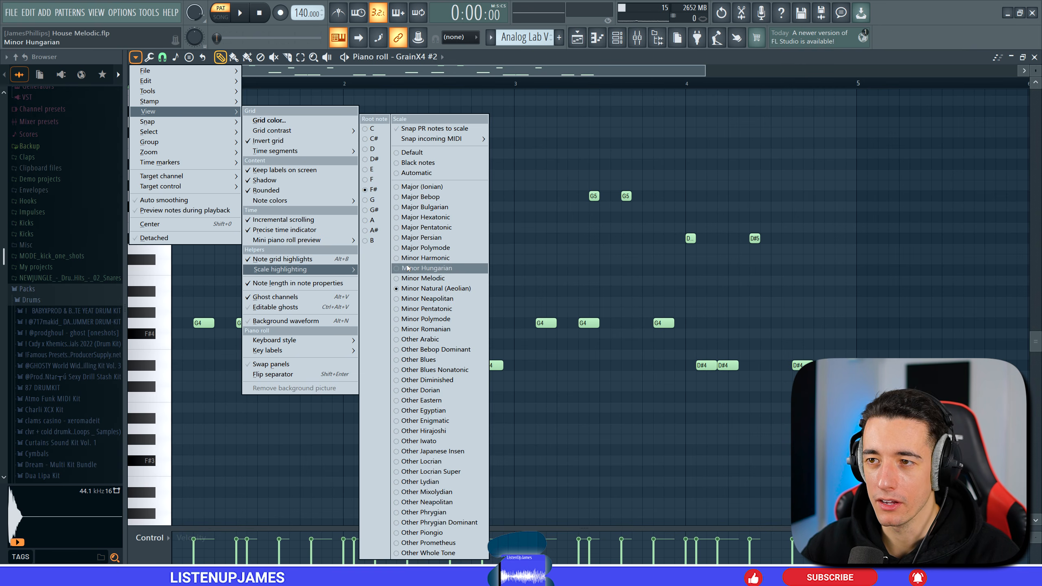
{"action": "left_click", "coordinate": [374, 199]}
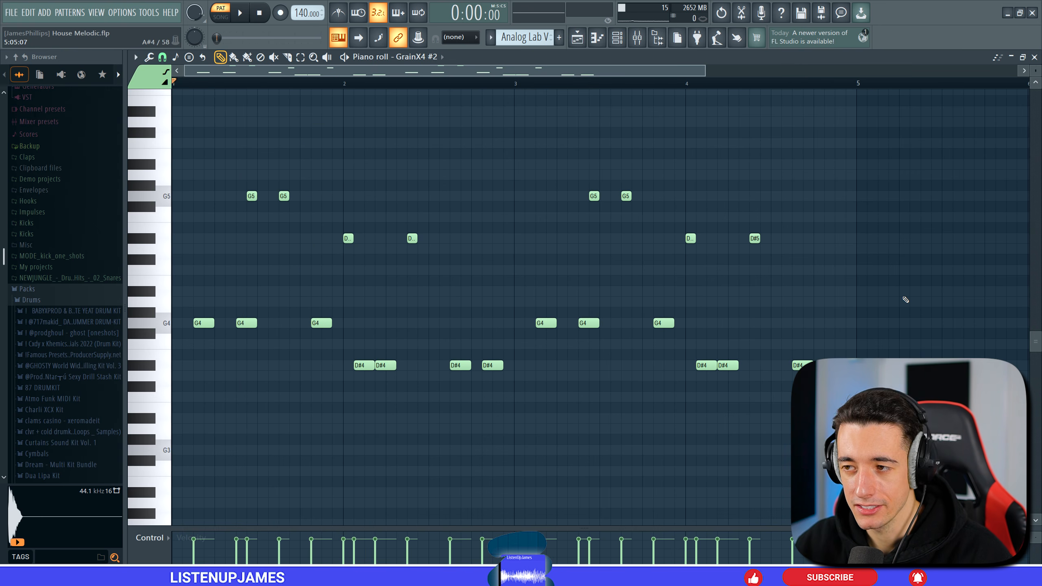
Play the GrainX4 #2 bass notes alone and in the playlist together with the Melodic Loop
{"action": "key", "text": "space"}
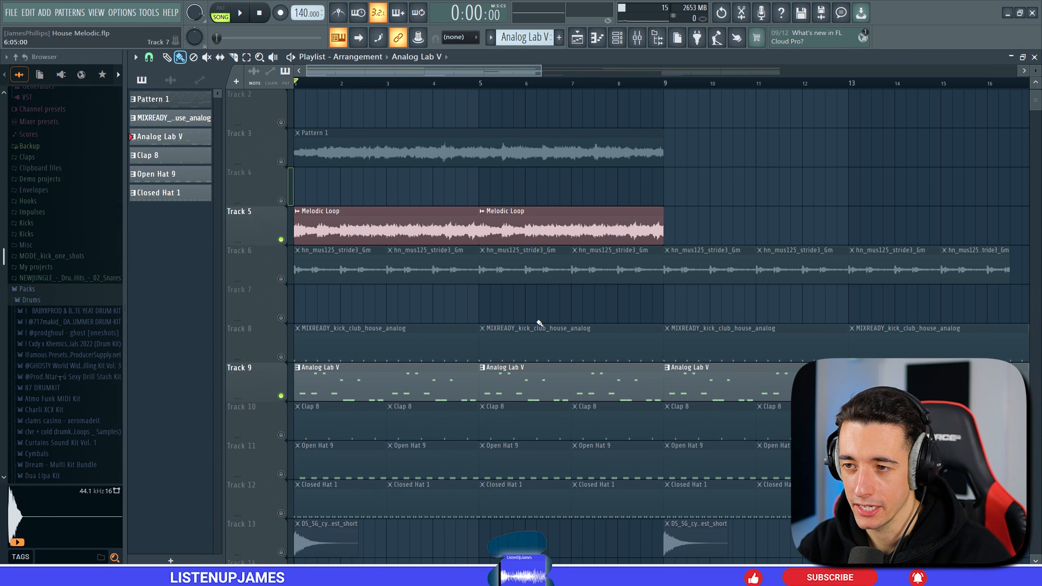
{"action": "key", "text": "space"}
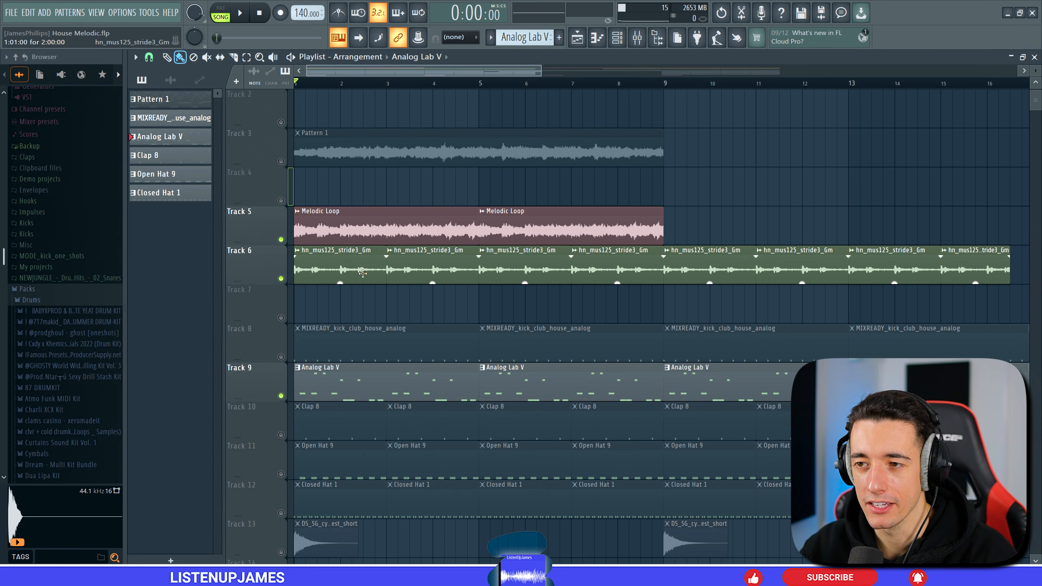
{"action": "scroll", "coordinate": [363, 274], "scroll_direction": "up", "scroll_amount": 3}
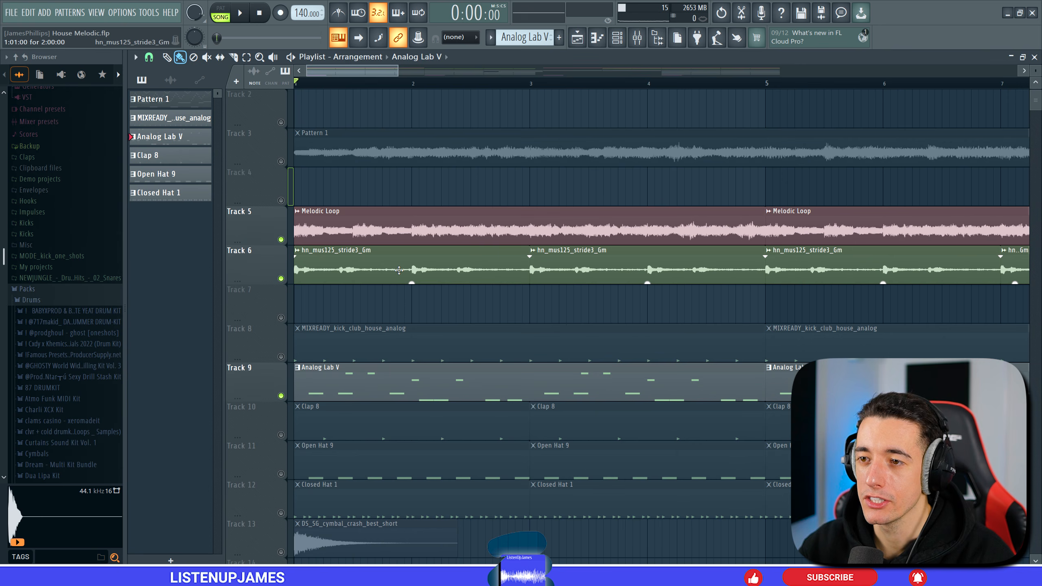
Search the generator plugins for "grain" and add a new GrainX4 instrument channel
{"action": "left_click", "coordinate": [617, 37]}
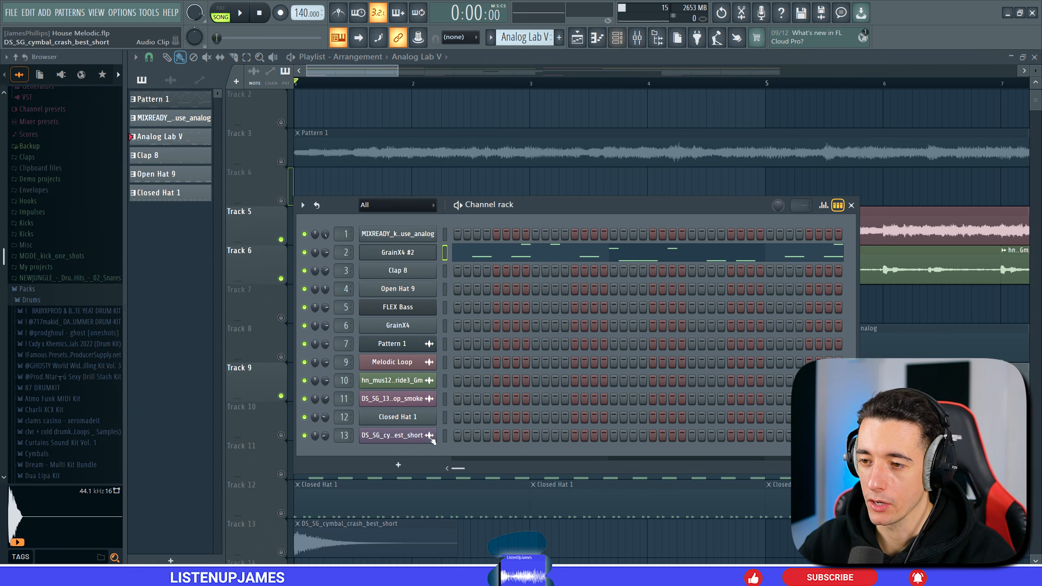
{"action": "left_click", "coordinate": [417, 465]}
{"action": "left_click", "coordinate": [446, 23]}
{"action": "type", "text": "grain"}
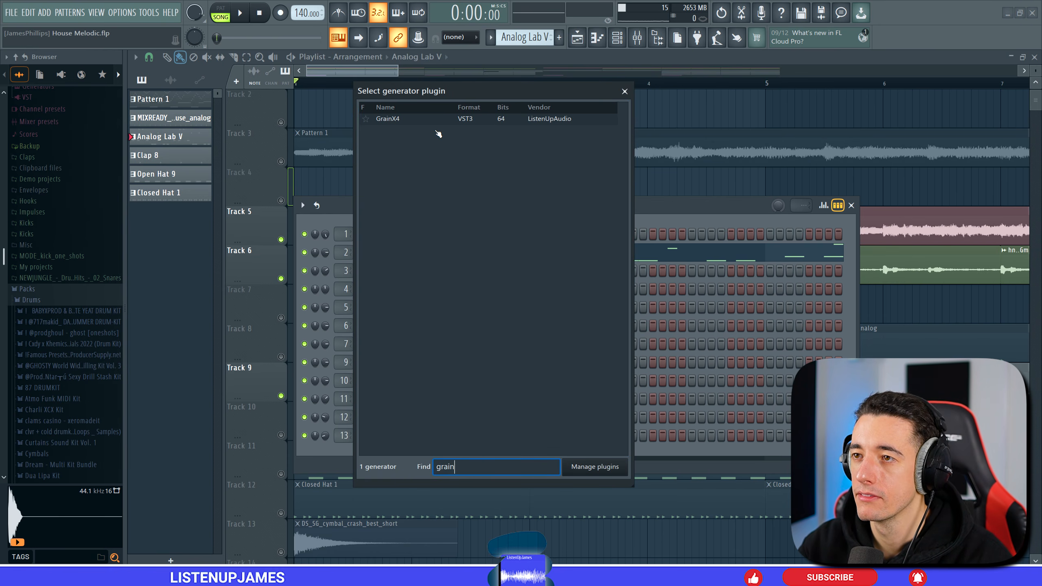
{"action": "key", "text": "Return"}
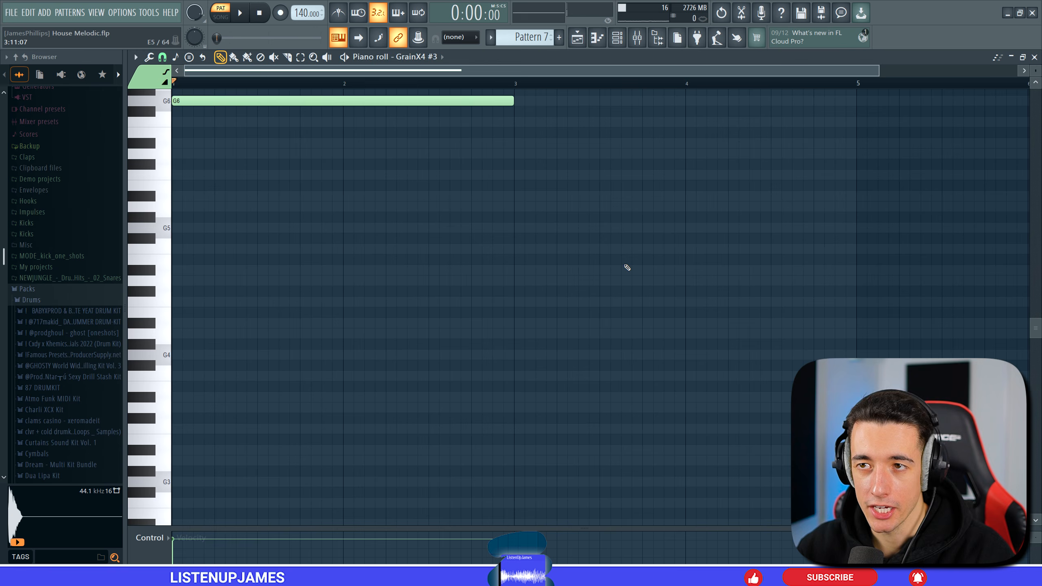
Play the two-bar G6 note on the new GrainX4 channel and undo its placement
{"action": "key", "text": "space"}
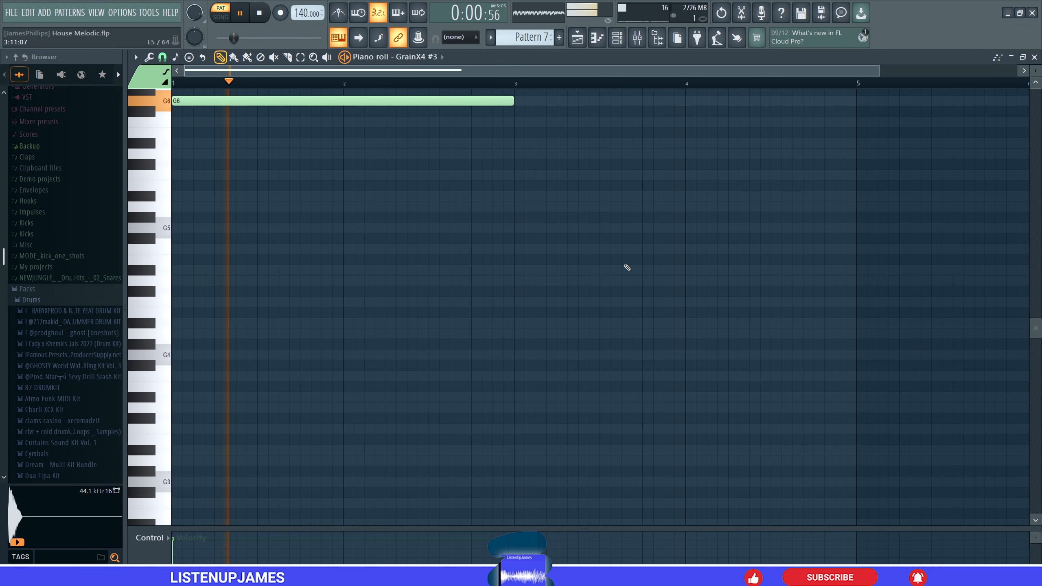
{"action": "key", "text": "space"}
{"action": "key", "text": "ctrl+z"}
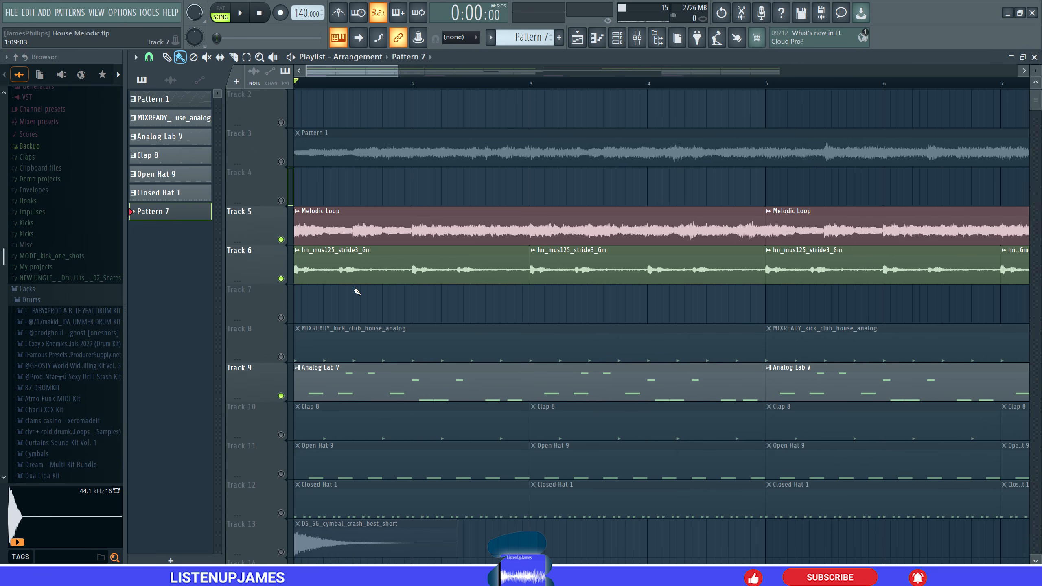
Play the Melodic Loop, hn_mus125_stride3_Gm and Analog Lab V tracks together in the playlist
{"action": "key", "text": "space"}
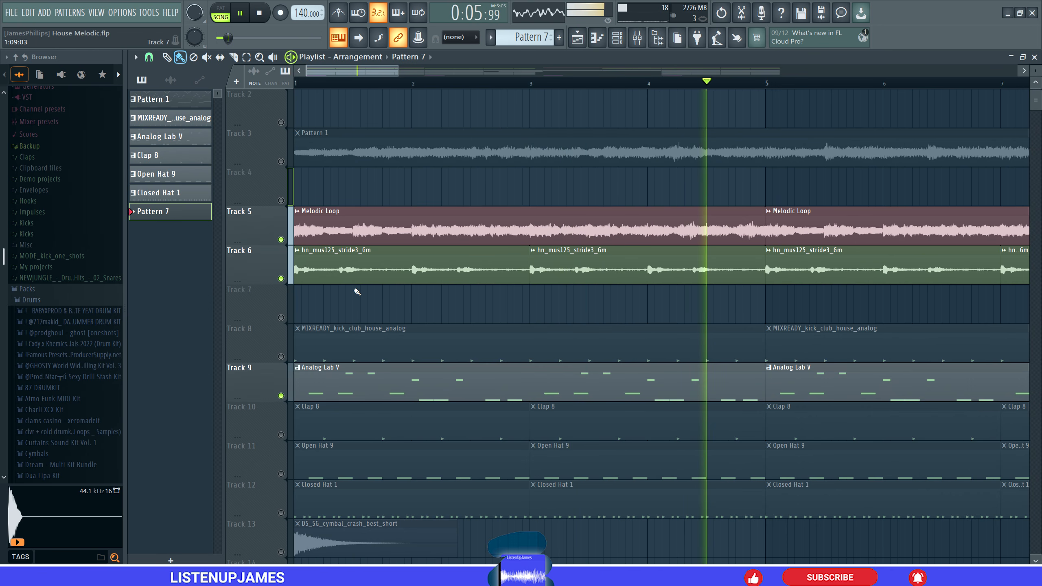
{"action": "key", "text": "space"}
Open the kick pattern from Track 8 and expand the Listen Up Drum Kit's House folder in the browser
{"action": "double_click", "coordinate": [344, 352]}
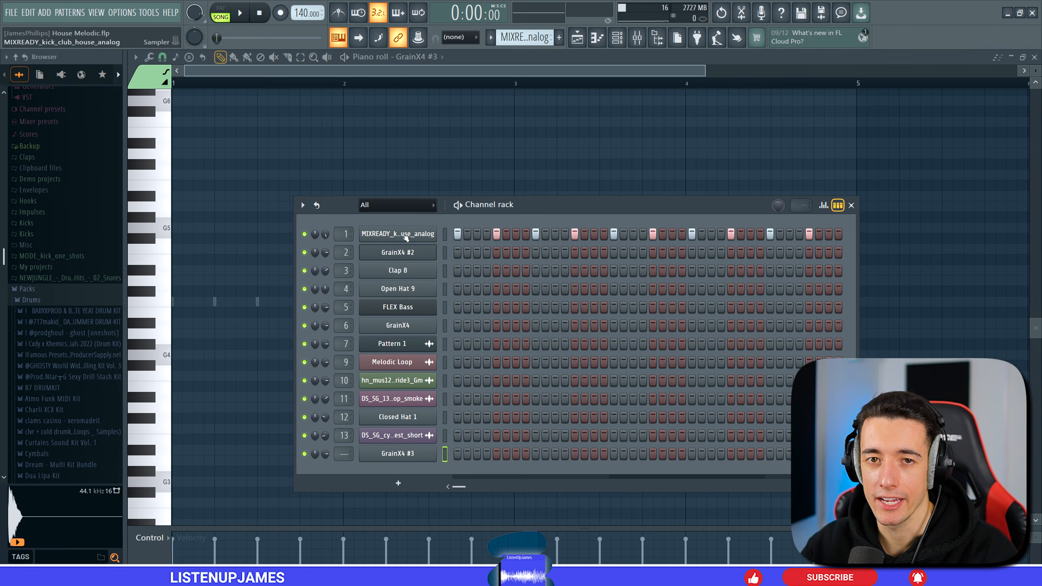
{"action": "scroll", "coordinate": [37, 396], "scroll_direction": "down", "scroll_amount": 10}
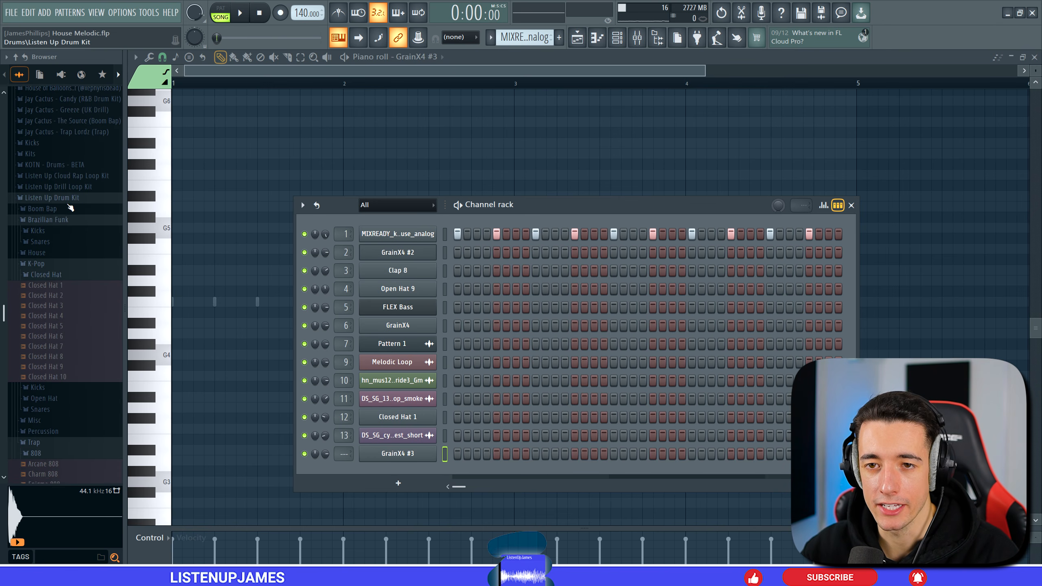
{"action": "scroll", "coordinate": [71, 211], "scroll_direction": "down", "scroll_amount": 3}
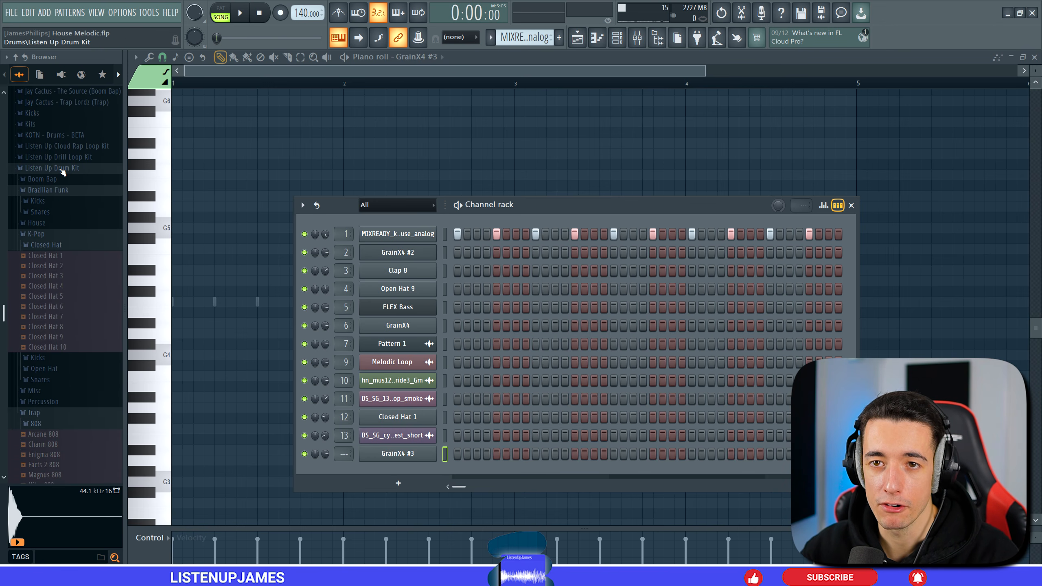
{"action": "left_click", "coordinate": [55, 193]}
{"action": "left_click", "coordinate": [45, 203]}
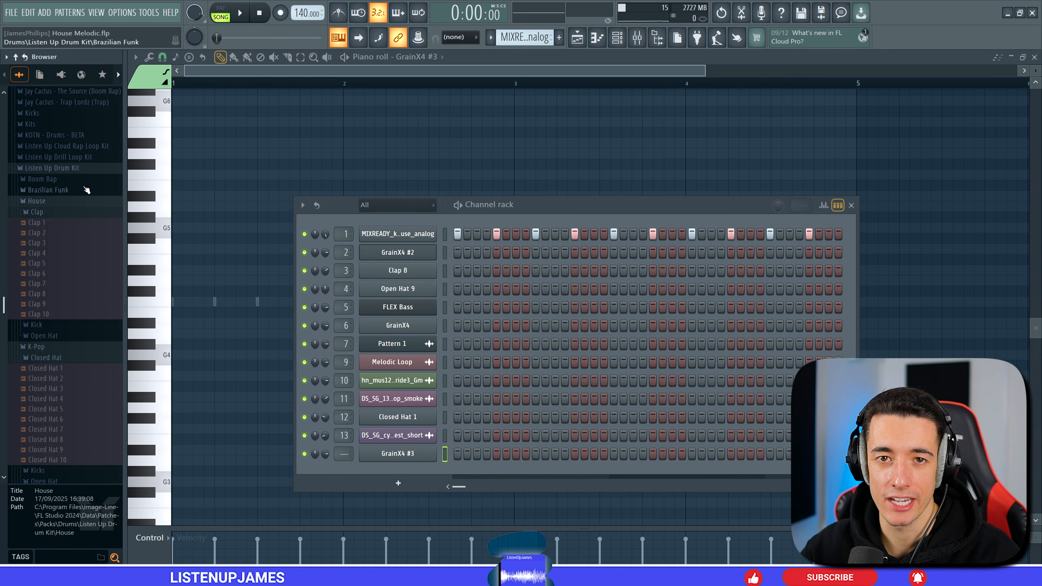
Play the kick, Clap 8, Open Hat 9 and Closed Hat 1 patterns one by one and enlarge the closed hat's velocity lane
{"action": "left_click", "coordinate": [411, 239]}
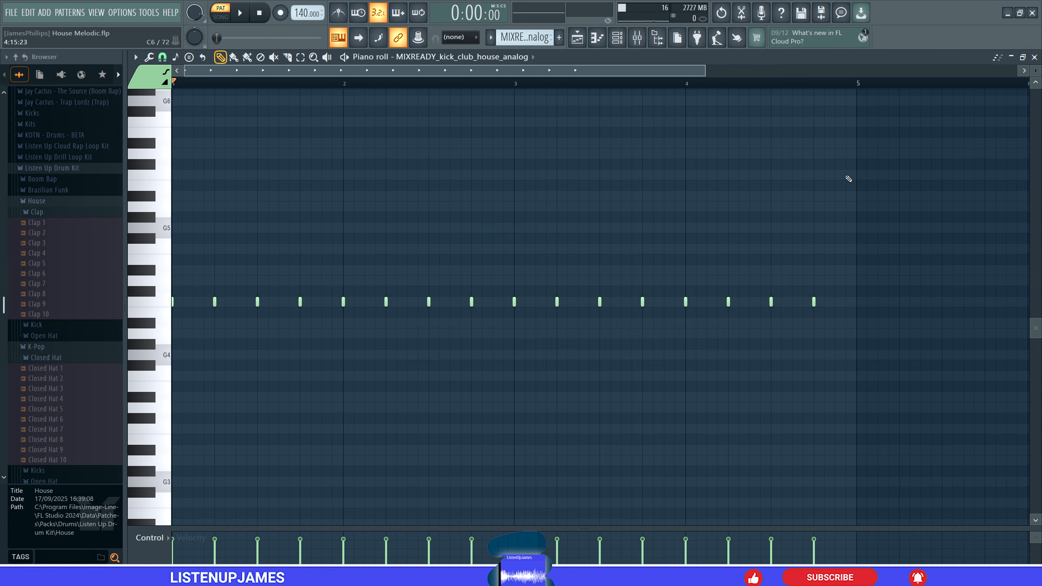
{"action": "key", "text": "space"}
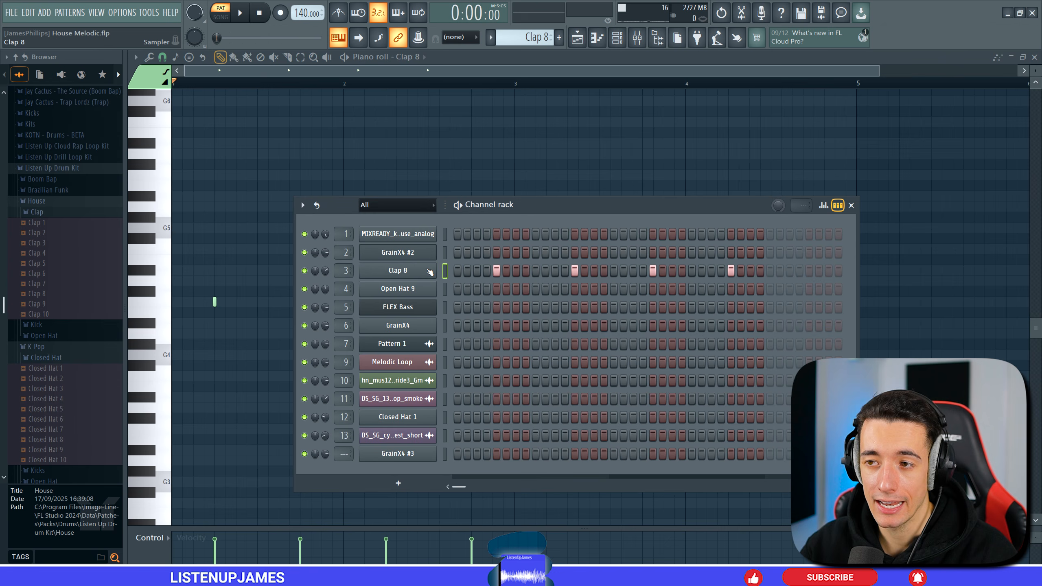
{"action": "key", "text": "space"}
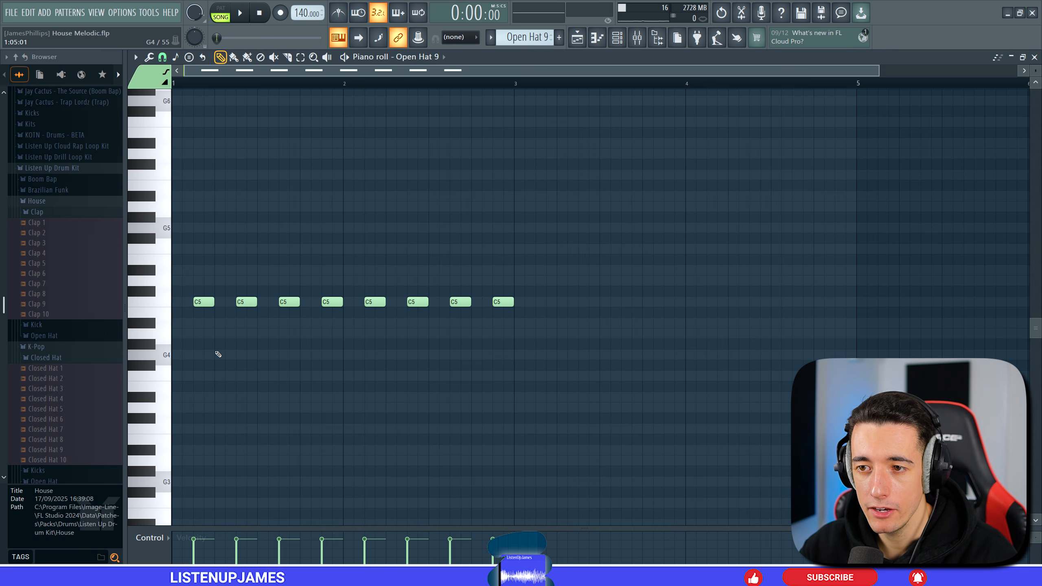
{"action": "key", "text": "space"}
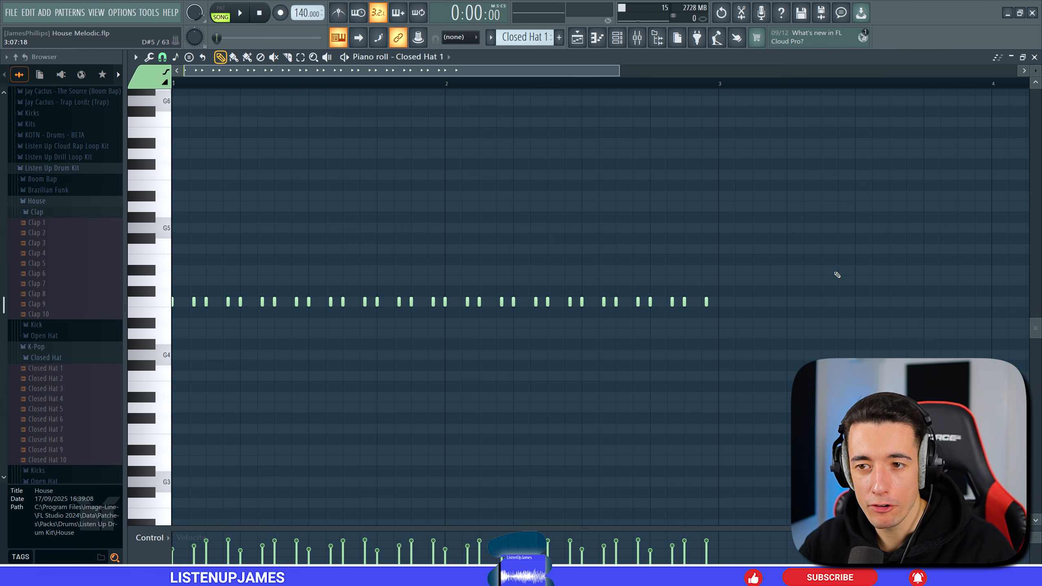
{"action": "key", "text": "space"}
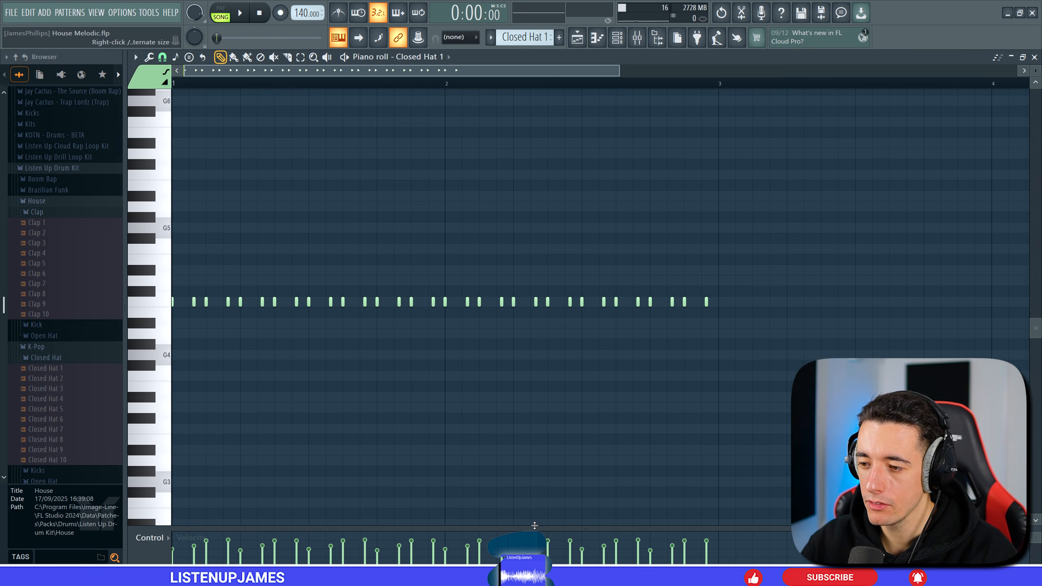
{"action": "left_click_drag", "start_coordinate": [534, 525], "coordinate": [538, 390]}
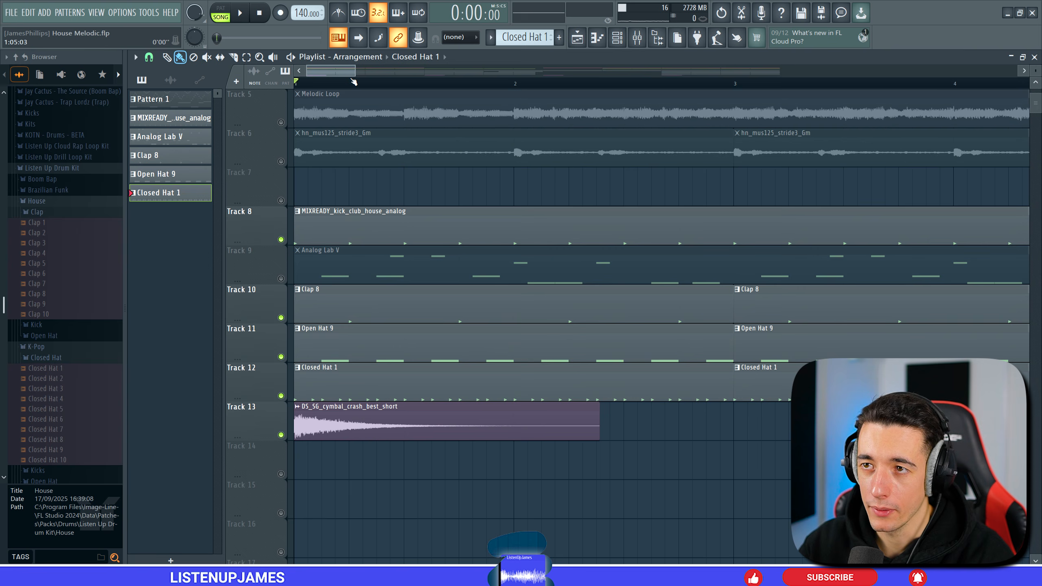
Play the kick, clap, hats and cymbal crash tracks together in the playlist
{"action": "key", "text": "space"}
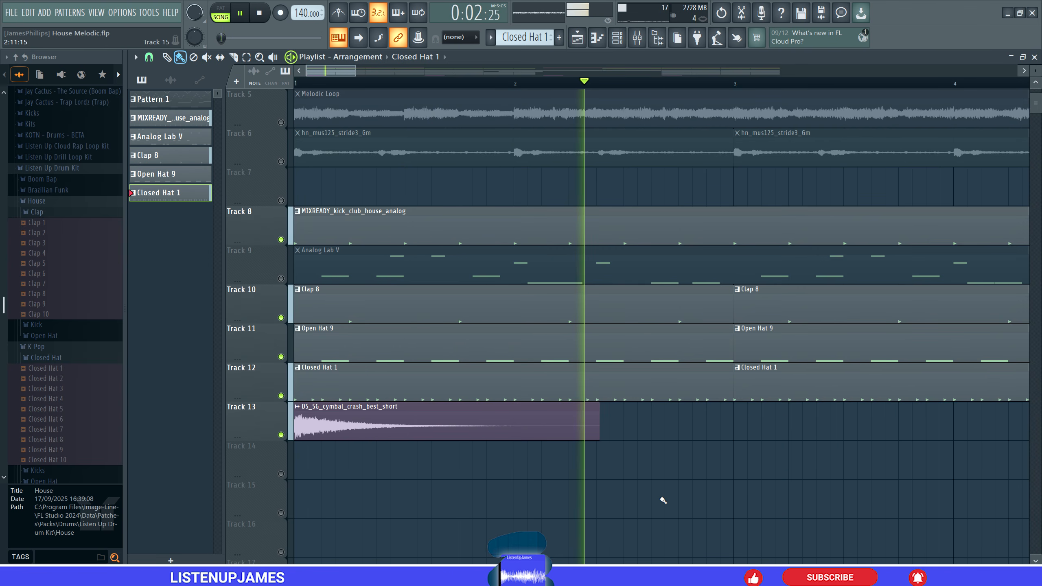
{"action": "key", "text": "space"}
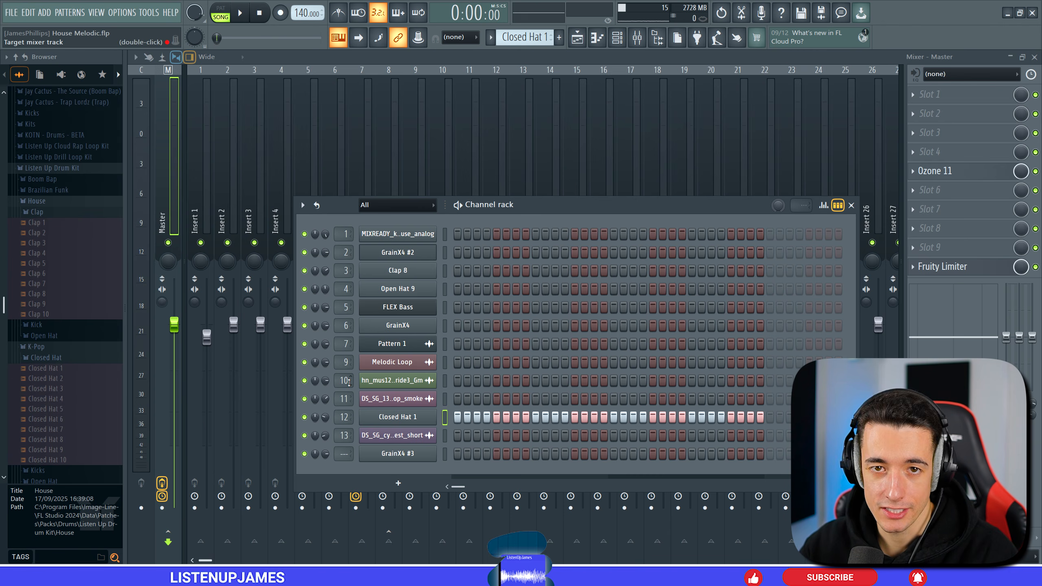
Route mixer inserts 9 and 10 only to insert 8
{"action": "key", "text": "F6"}
{"action": "left_click", "coordinate": [435, 212]}
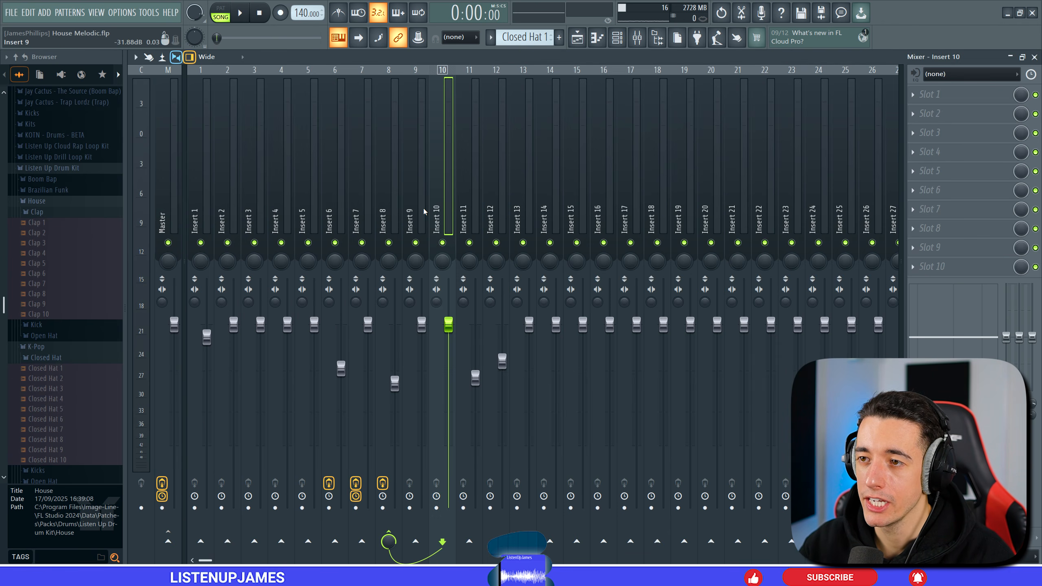
{"action": "left_click", "coordinate": [423, 212], "text": "ctrl"}
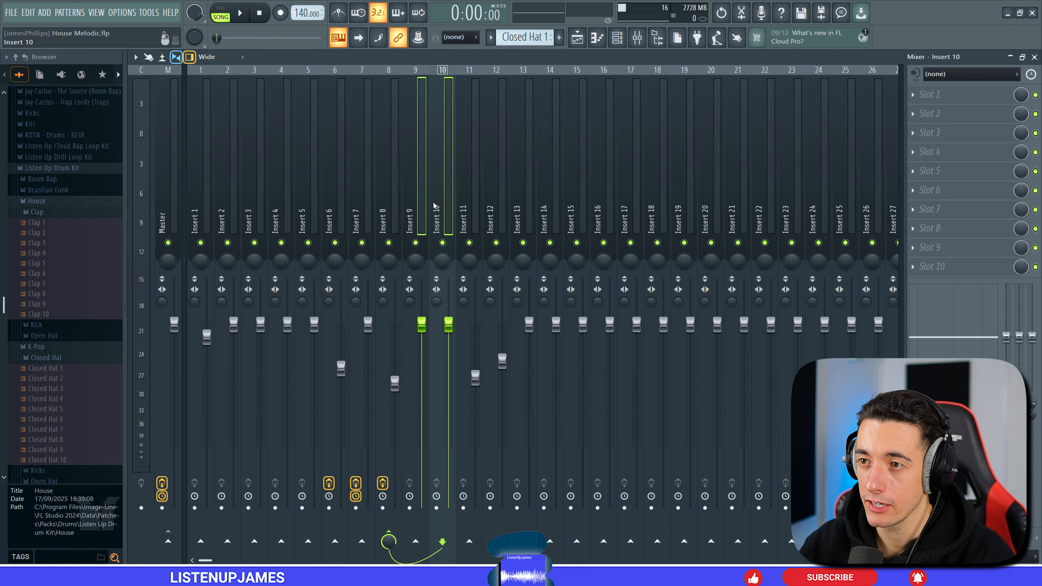
{"action": "right_click", "coordinate": [390, 538]}
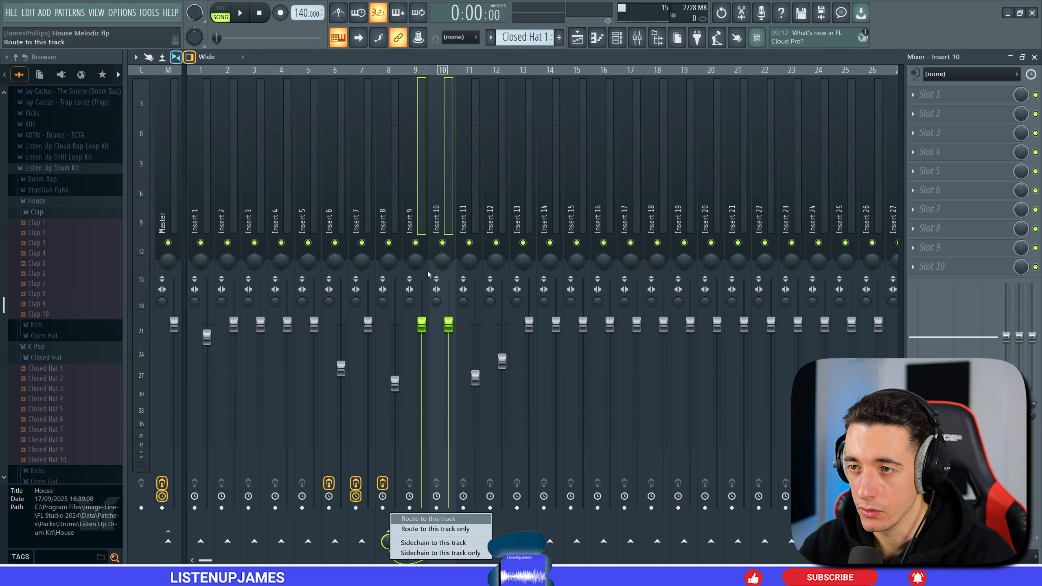
{"action": "left_click", "coordinate": [442, 529]}
Check RC-20 Retro Color on mixer insert 8, and enable and open Kickstart 2 on the same insert
{"action": "left_click", "coordinate": [397, 232]}
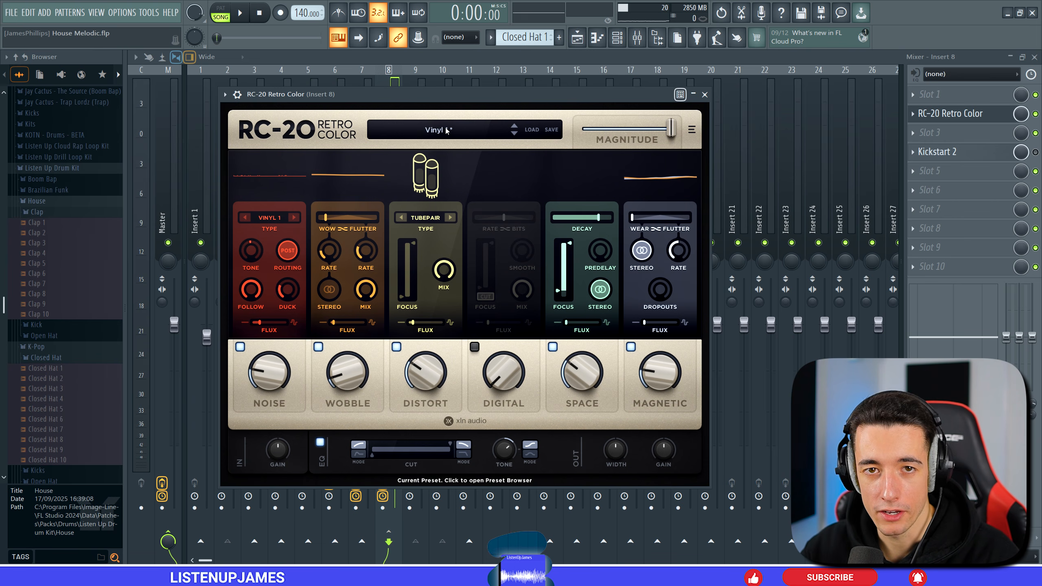
{"action": "left_click", "coordinate": [706, 96]}
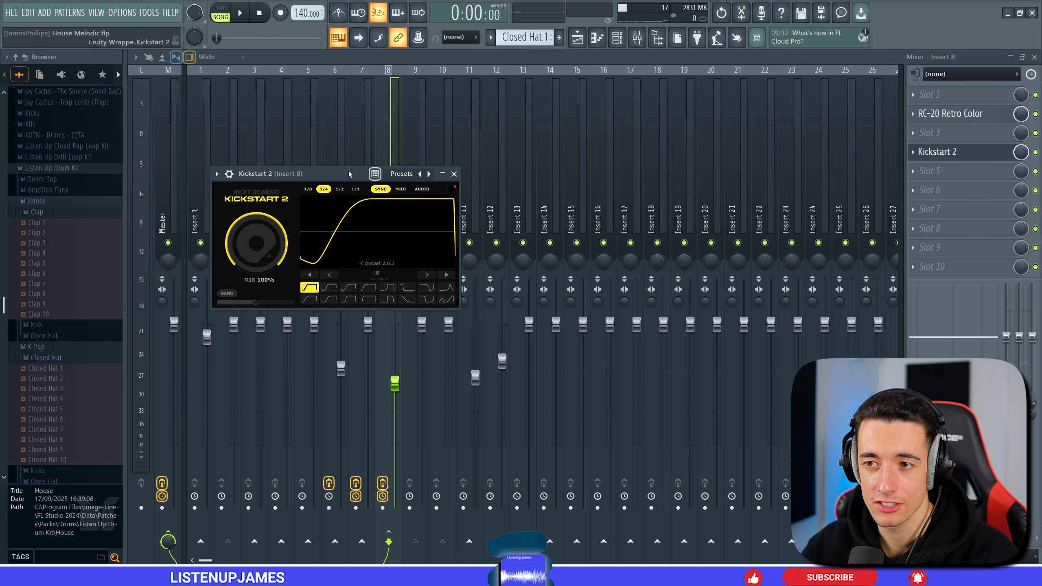
Play the Melodic Loop and stride tracks in the playlist and lower the Kickstart 2 mix amount
{"action": "key", "text": "F5"}
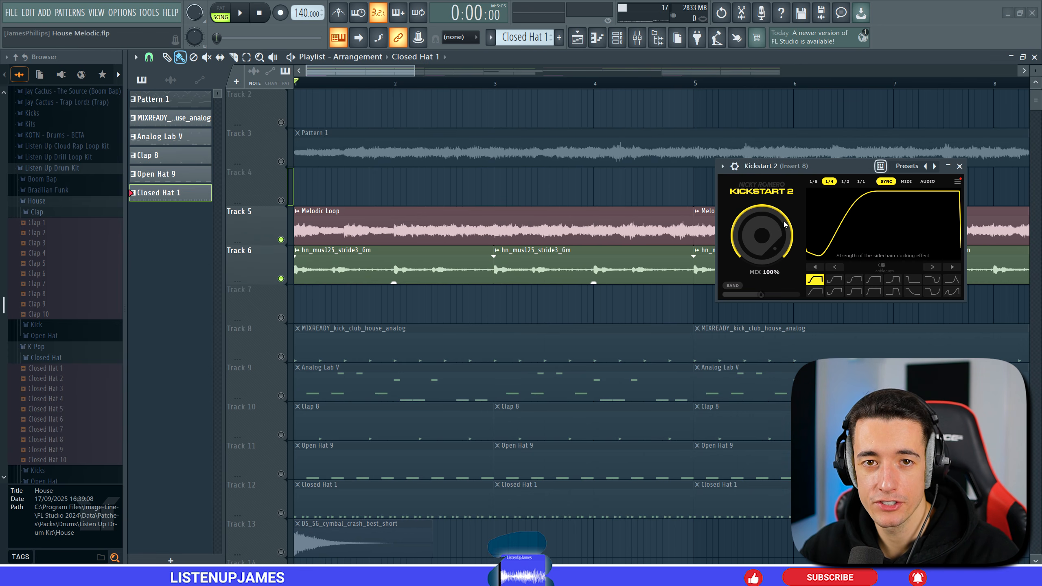
{"action": "key", "text": "space"}
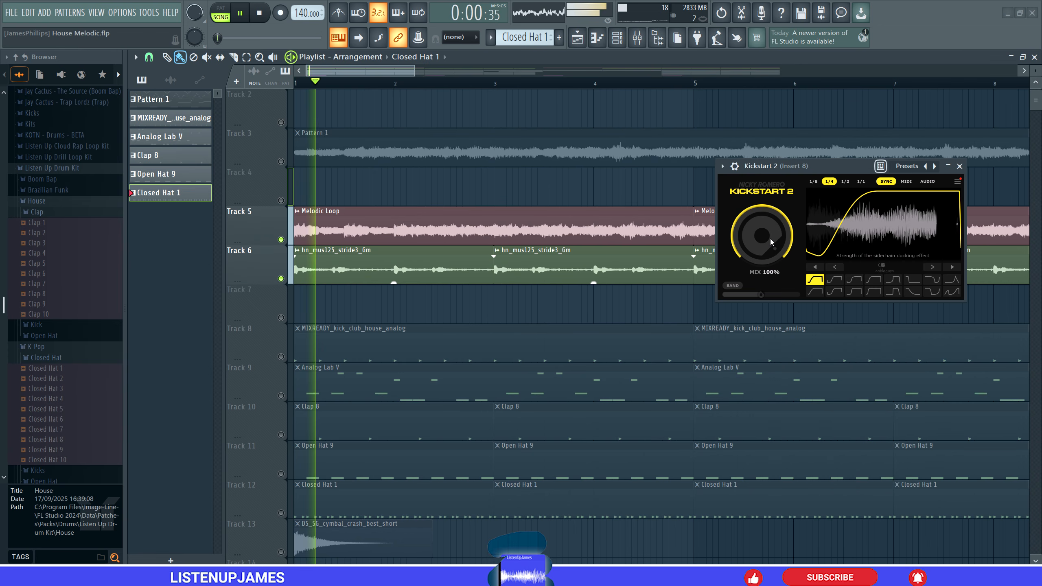
{"action": "left_click_drag", "start_coordinate": [769, 238], "coordinate": [769, 324]}
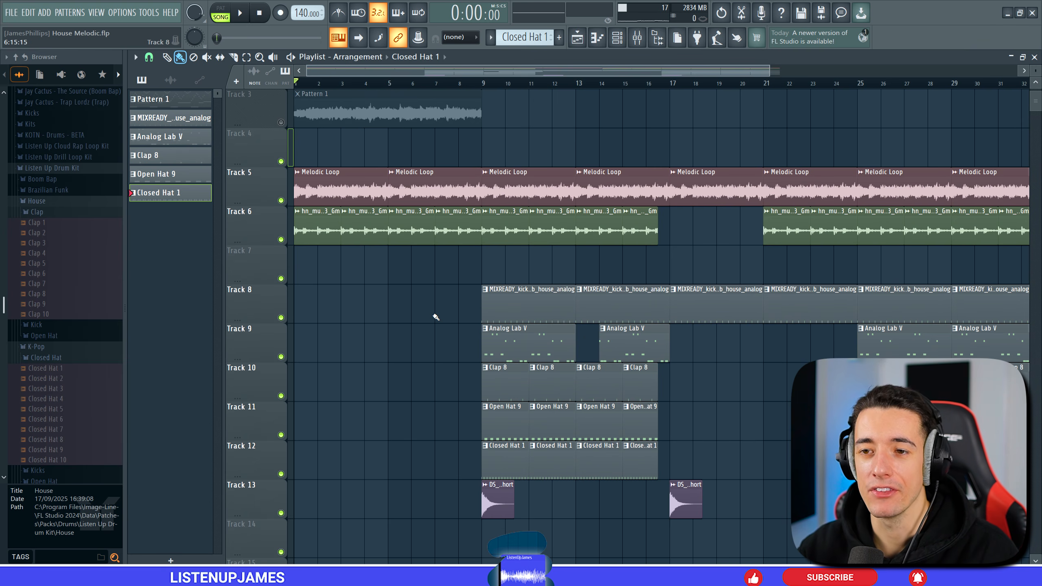
Play the extended arrangement from its start
{"action": "key", "text": "space"}
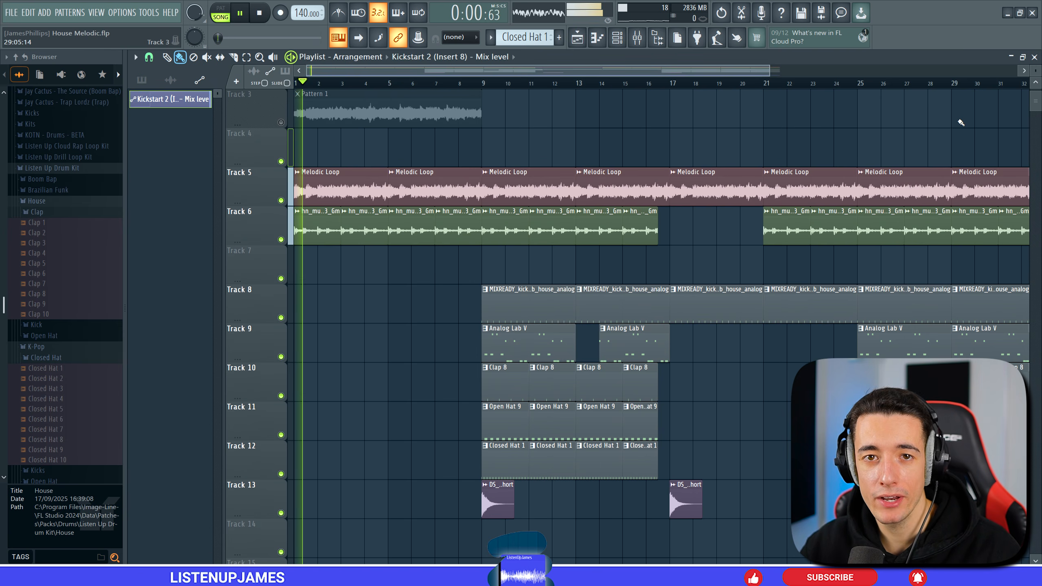